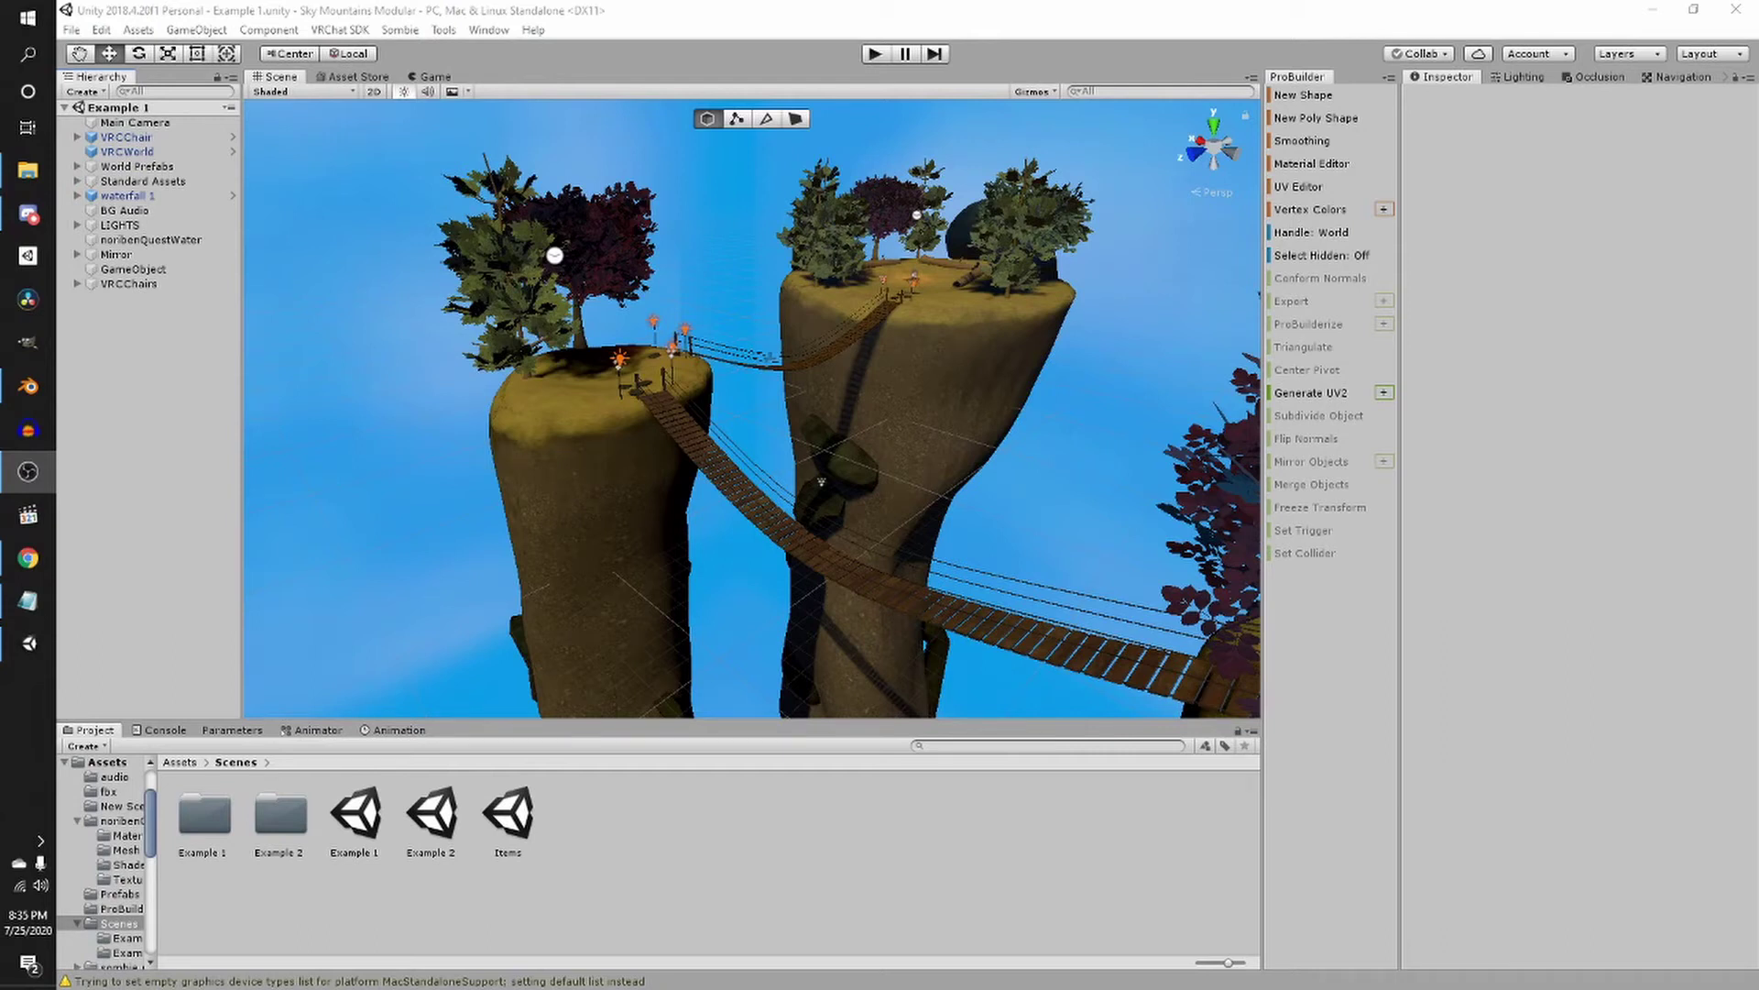
Switch to Chrome and review the Post Processing wiki page's instructions for installing and using Post Processing Stack v2
middle_drag(572, 336, 789, 433)
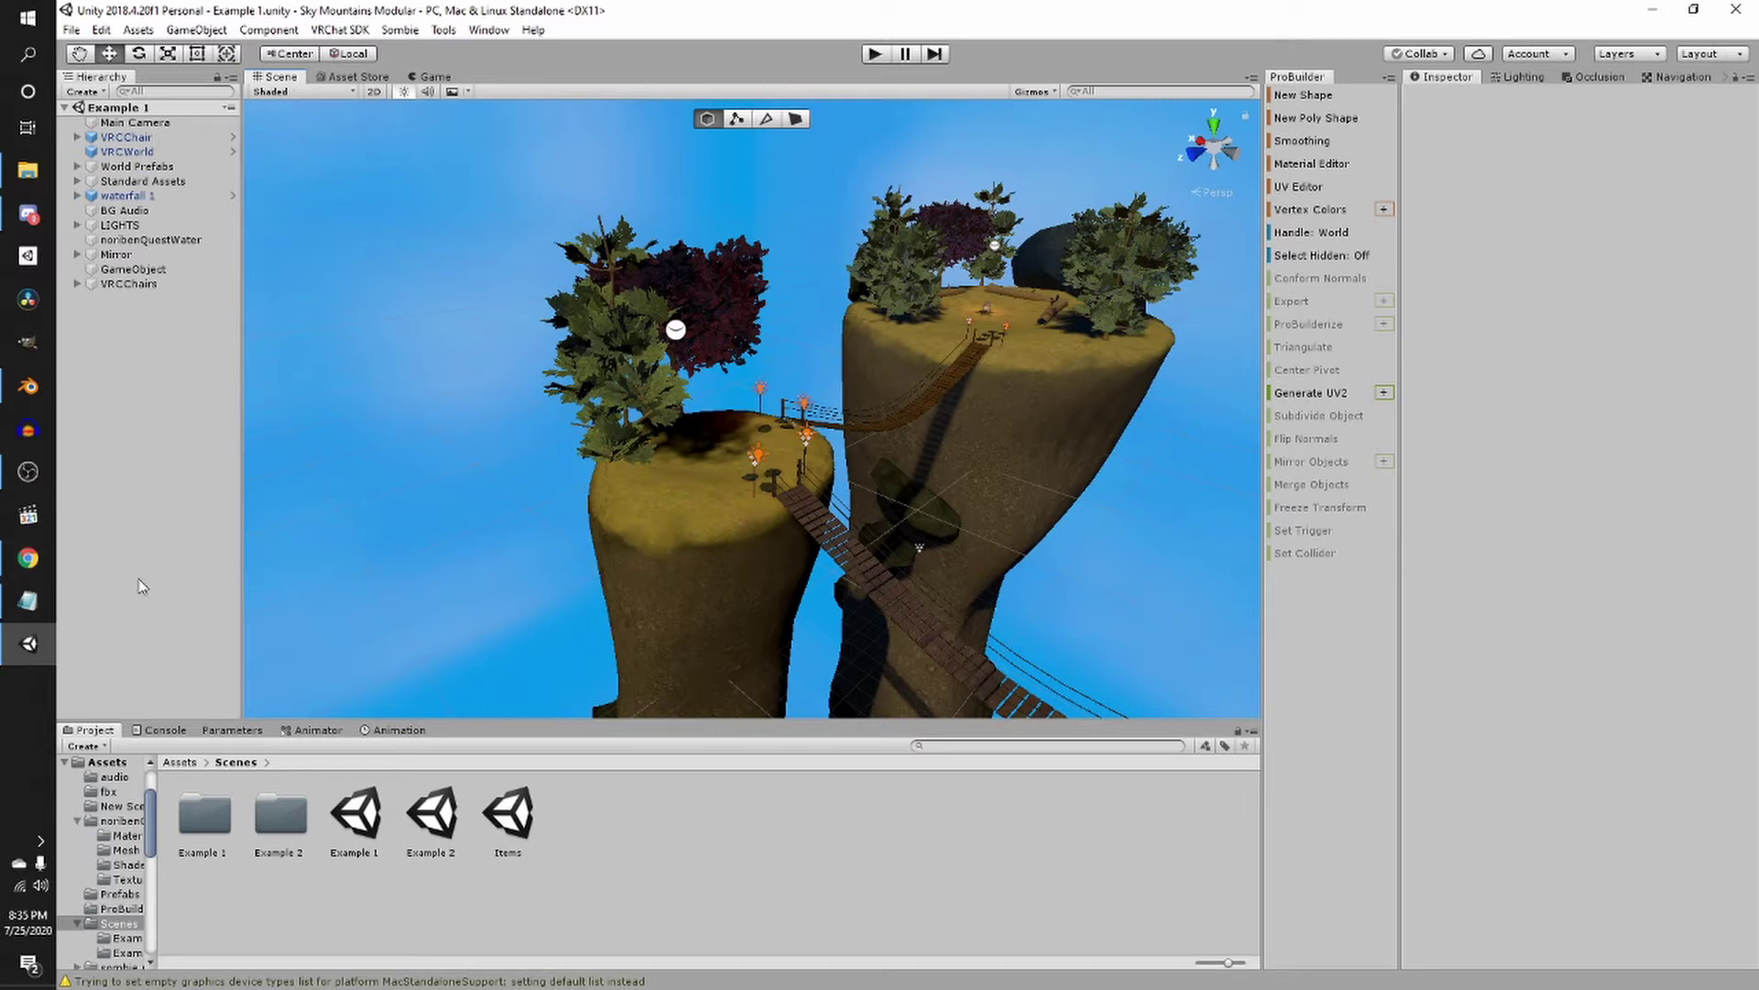
click(47, 566)
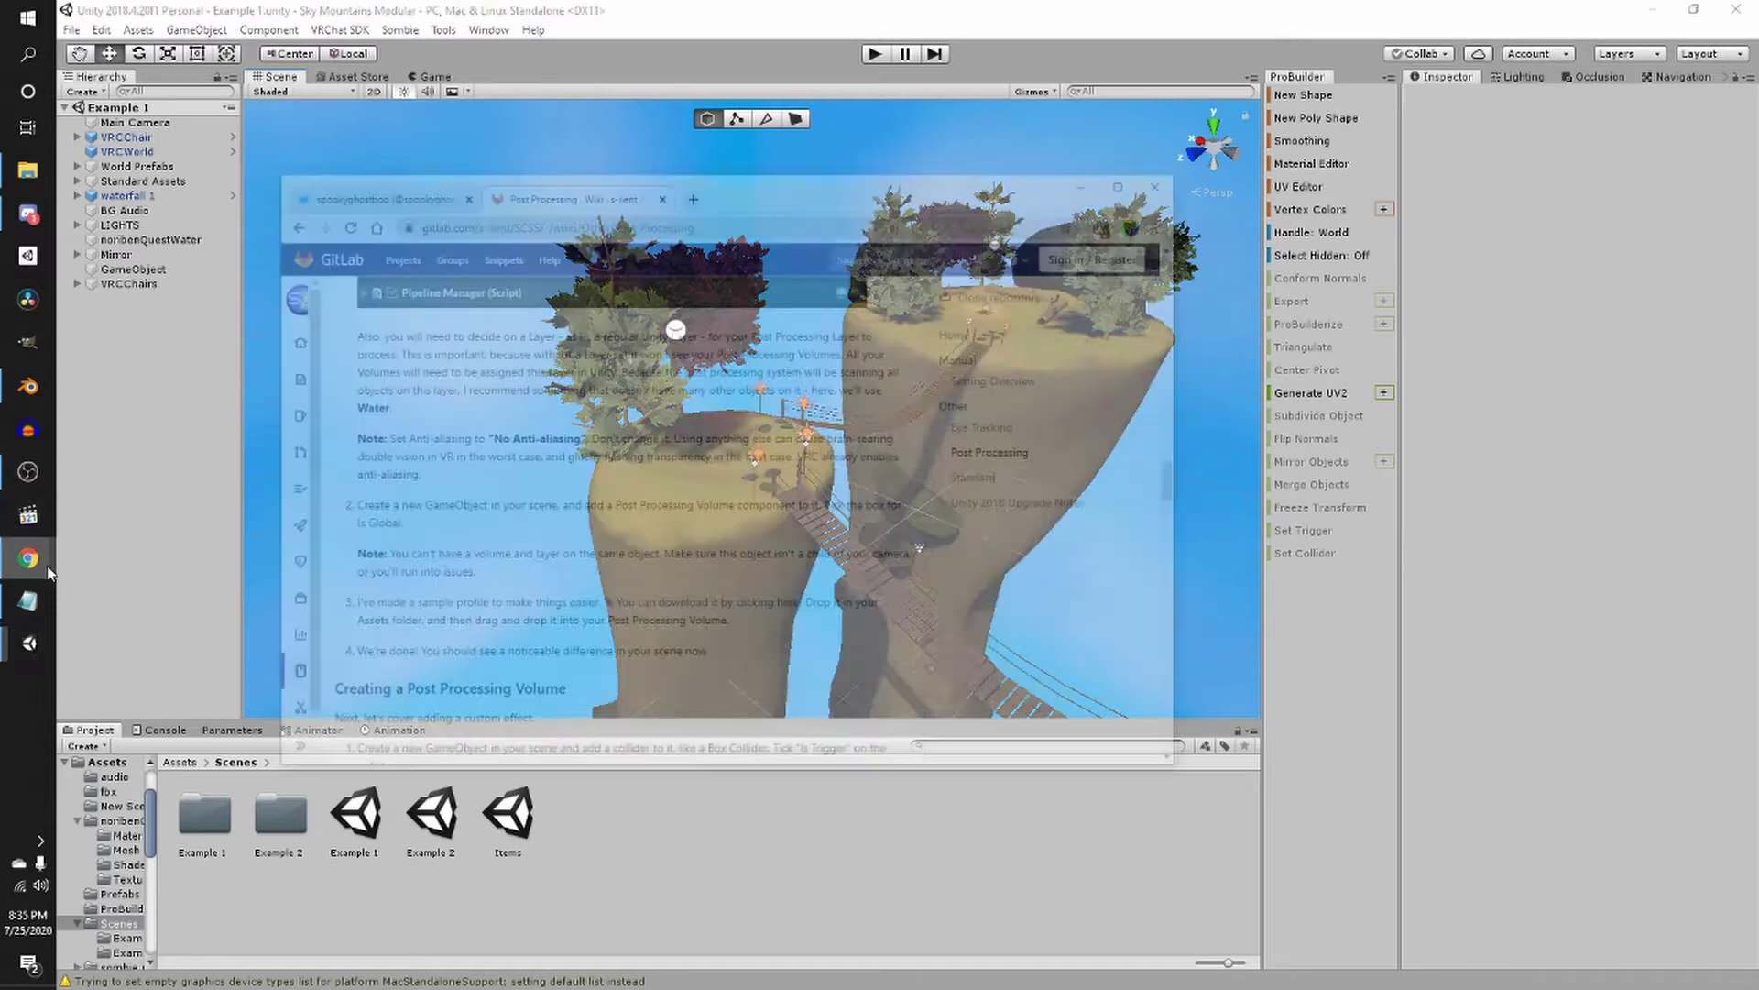
scroll(852, 453, up, 5)
scroll(757, 486, up, 20)
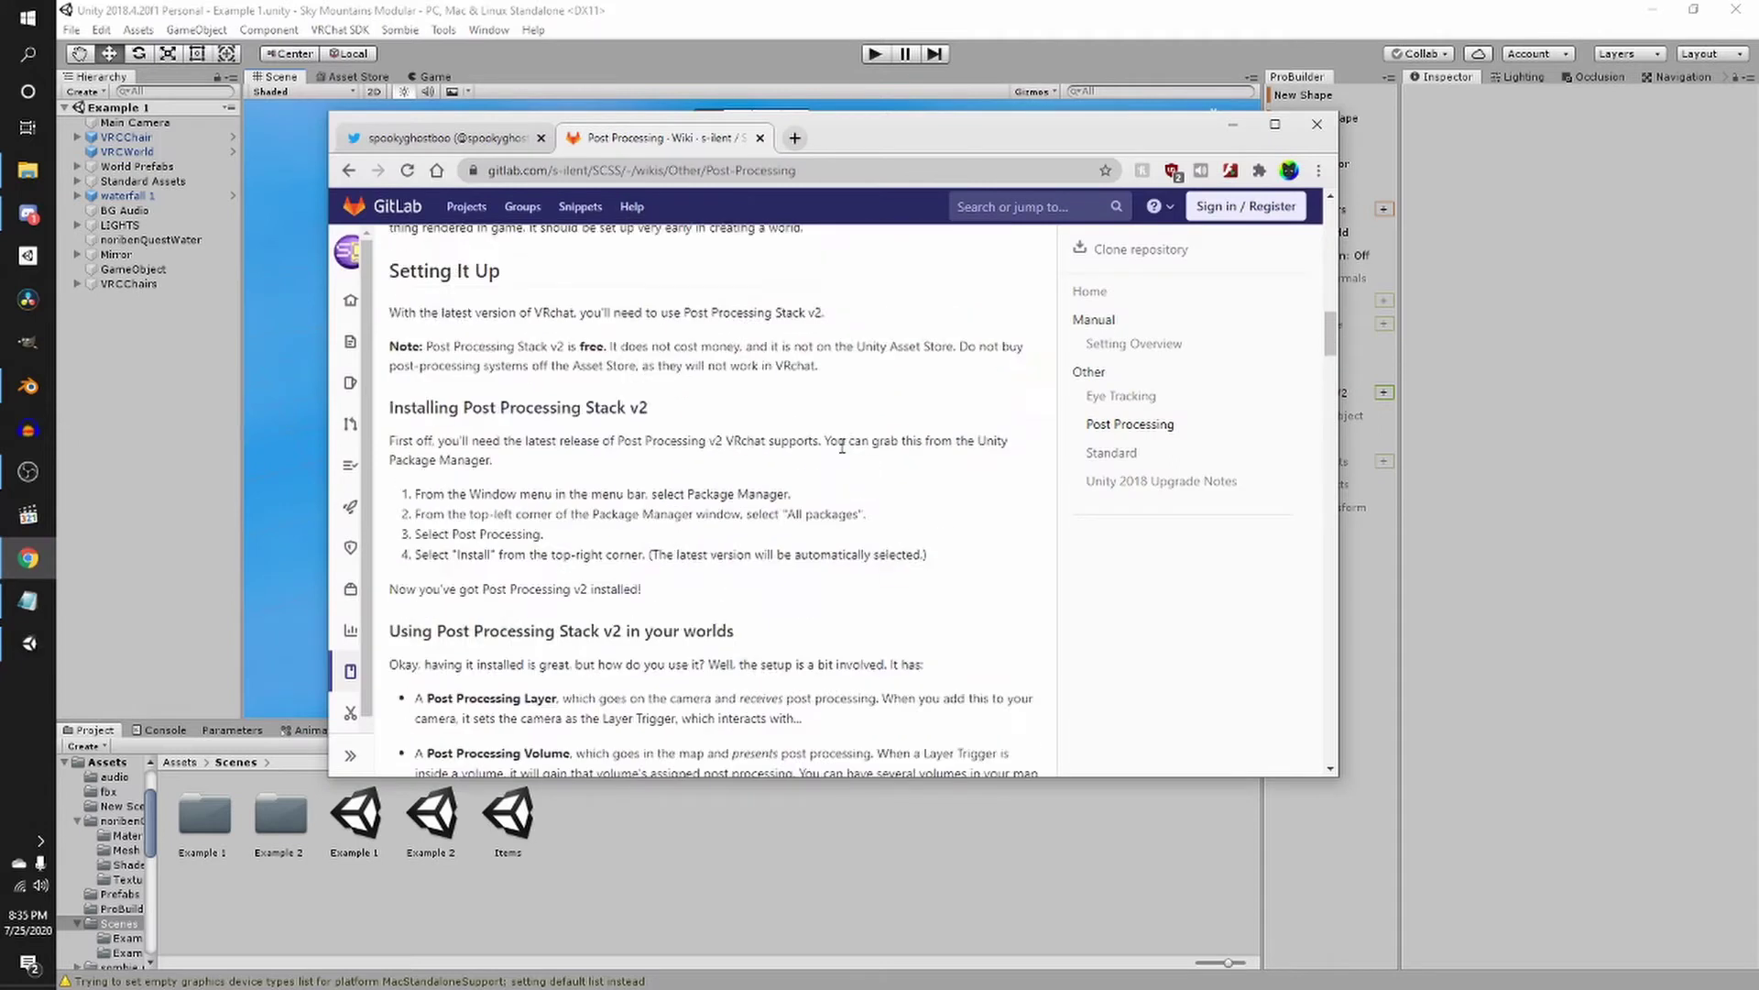
scroll(848, 465, up, 3)
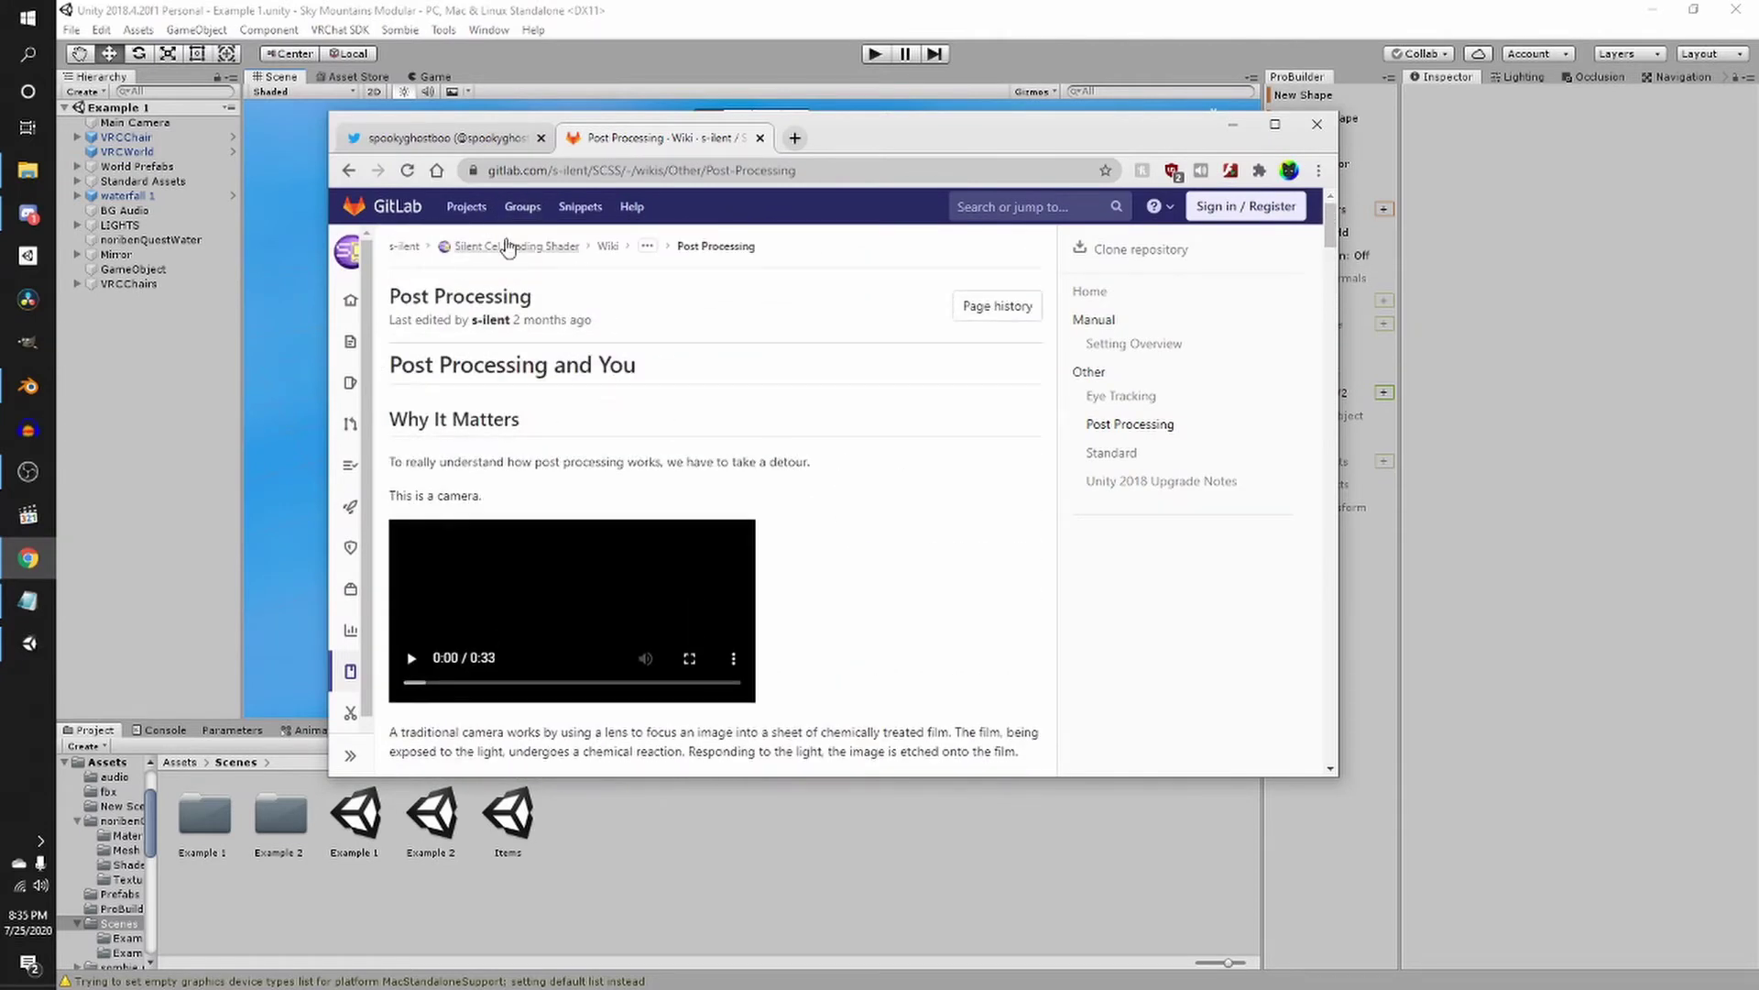
scroll(711, 401, down, 6)
scroll(743, 470, down, 10)
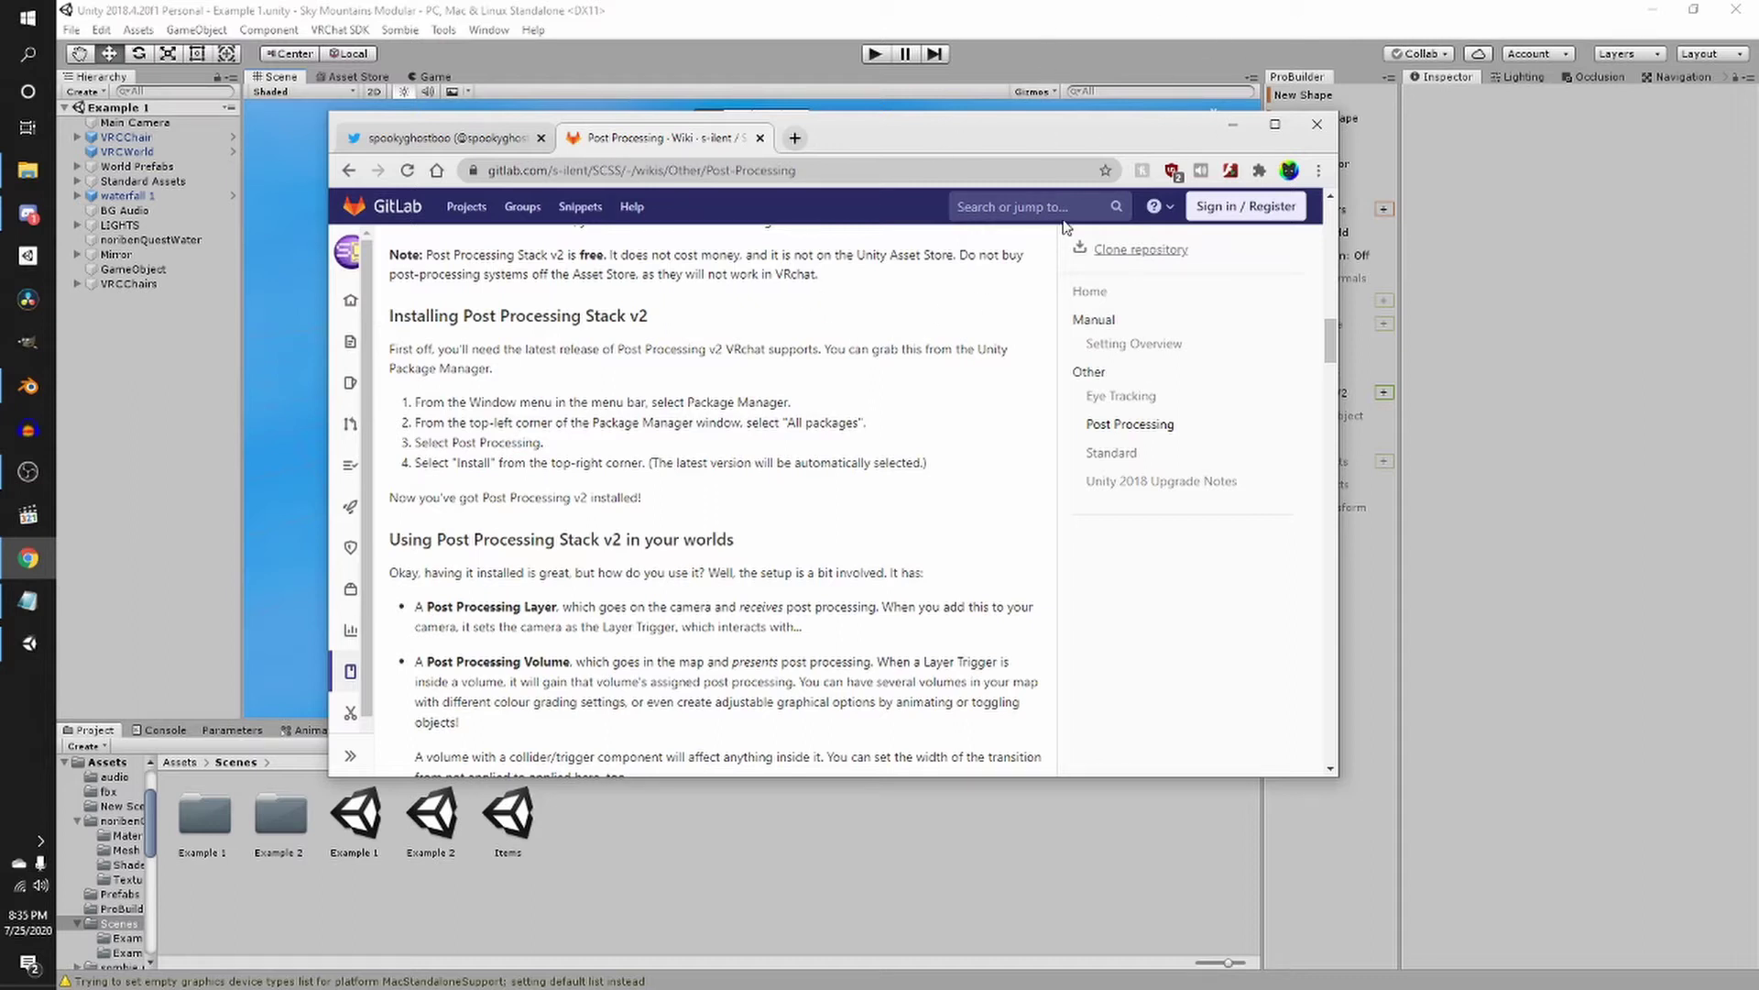
click(1243, 121)
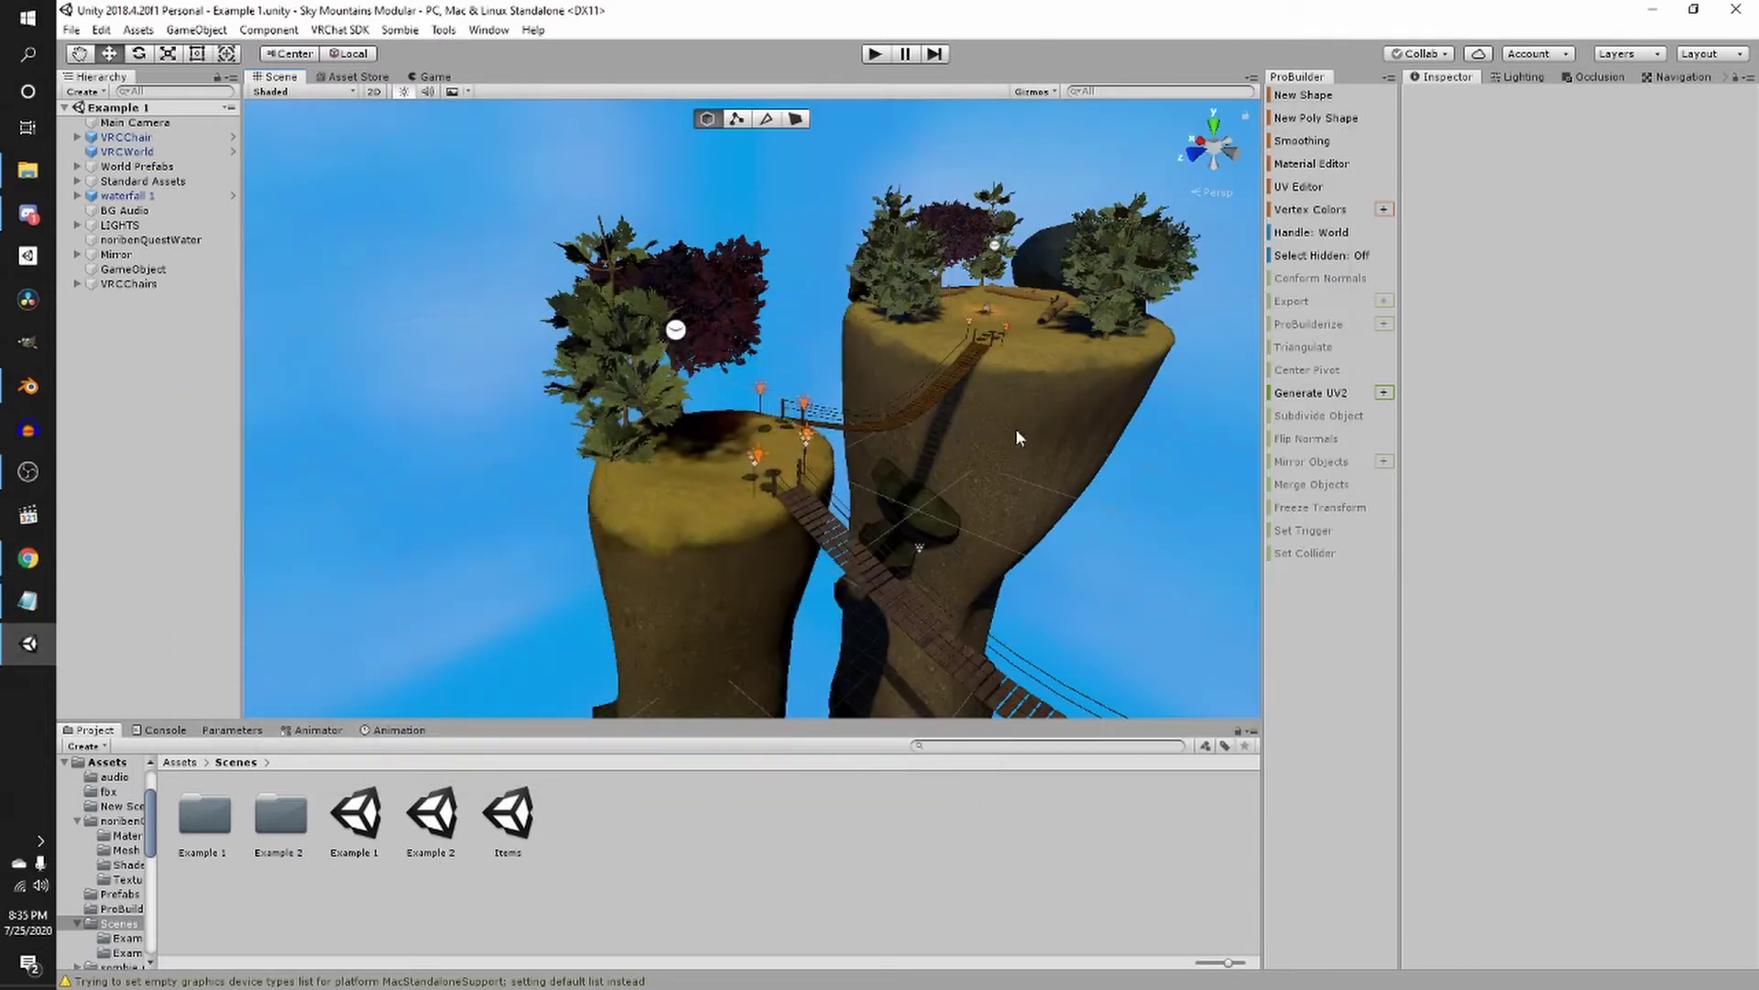
alt+drag(1114, 394, 876, 421)
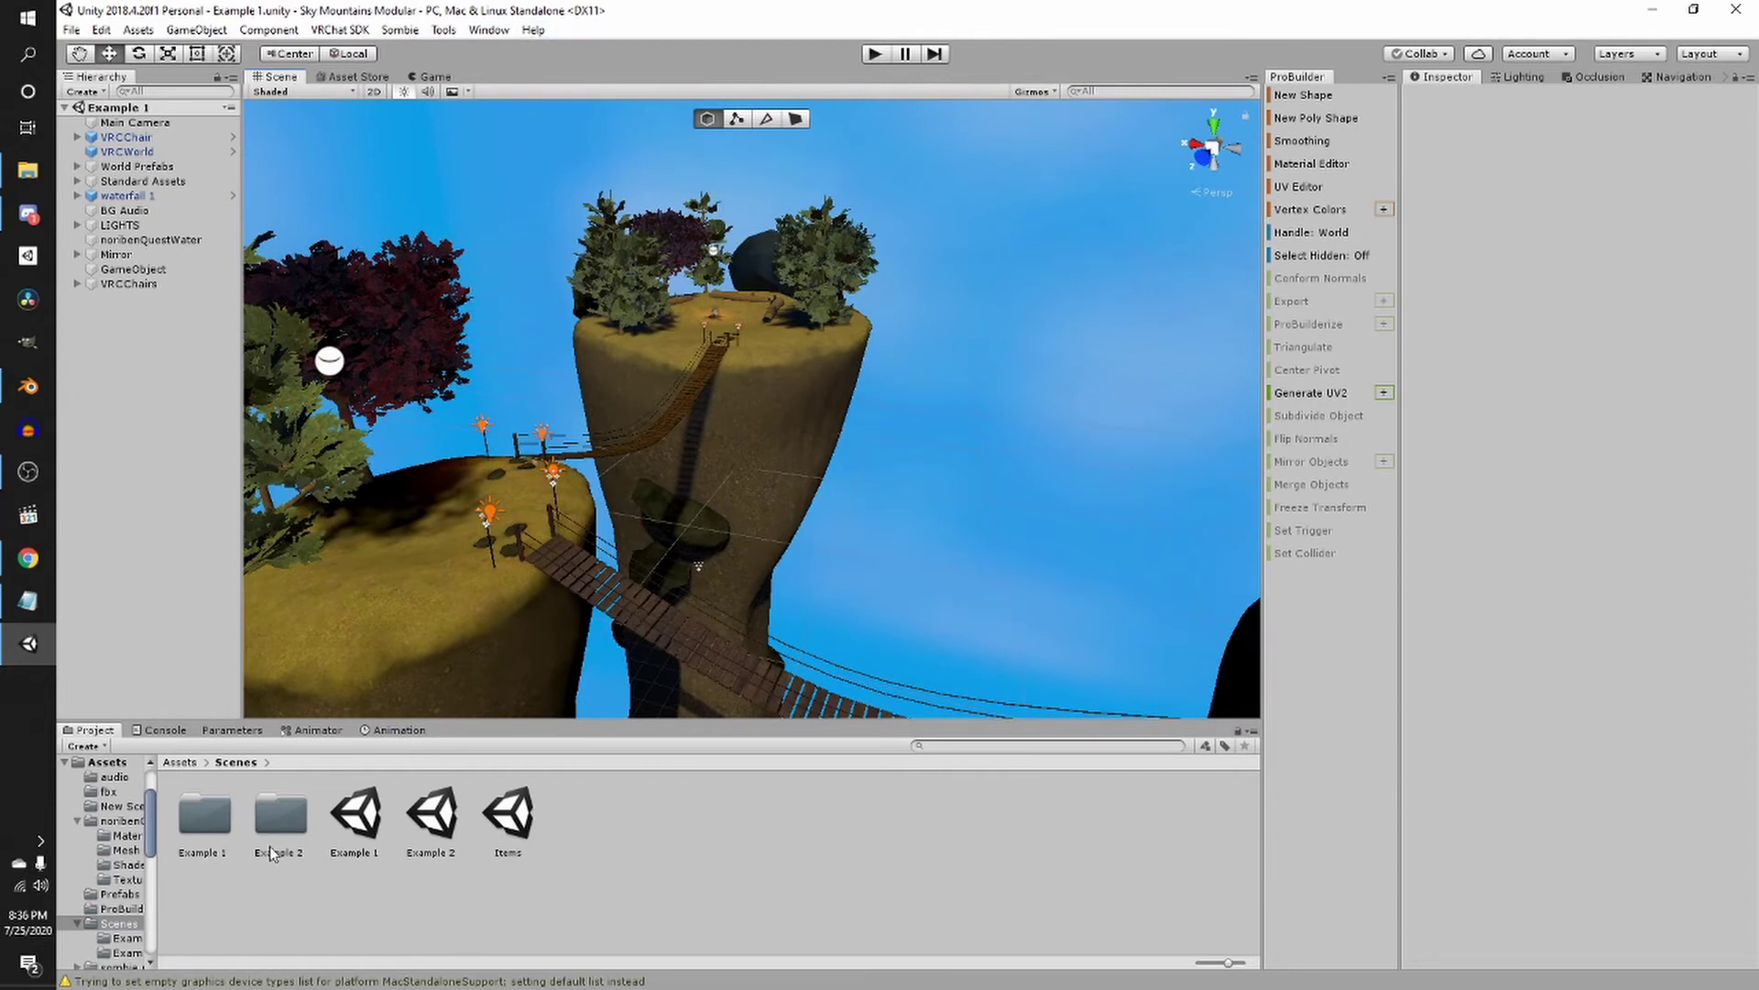
alt+drag(687, 648, 632, 421)
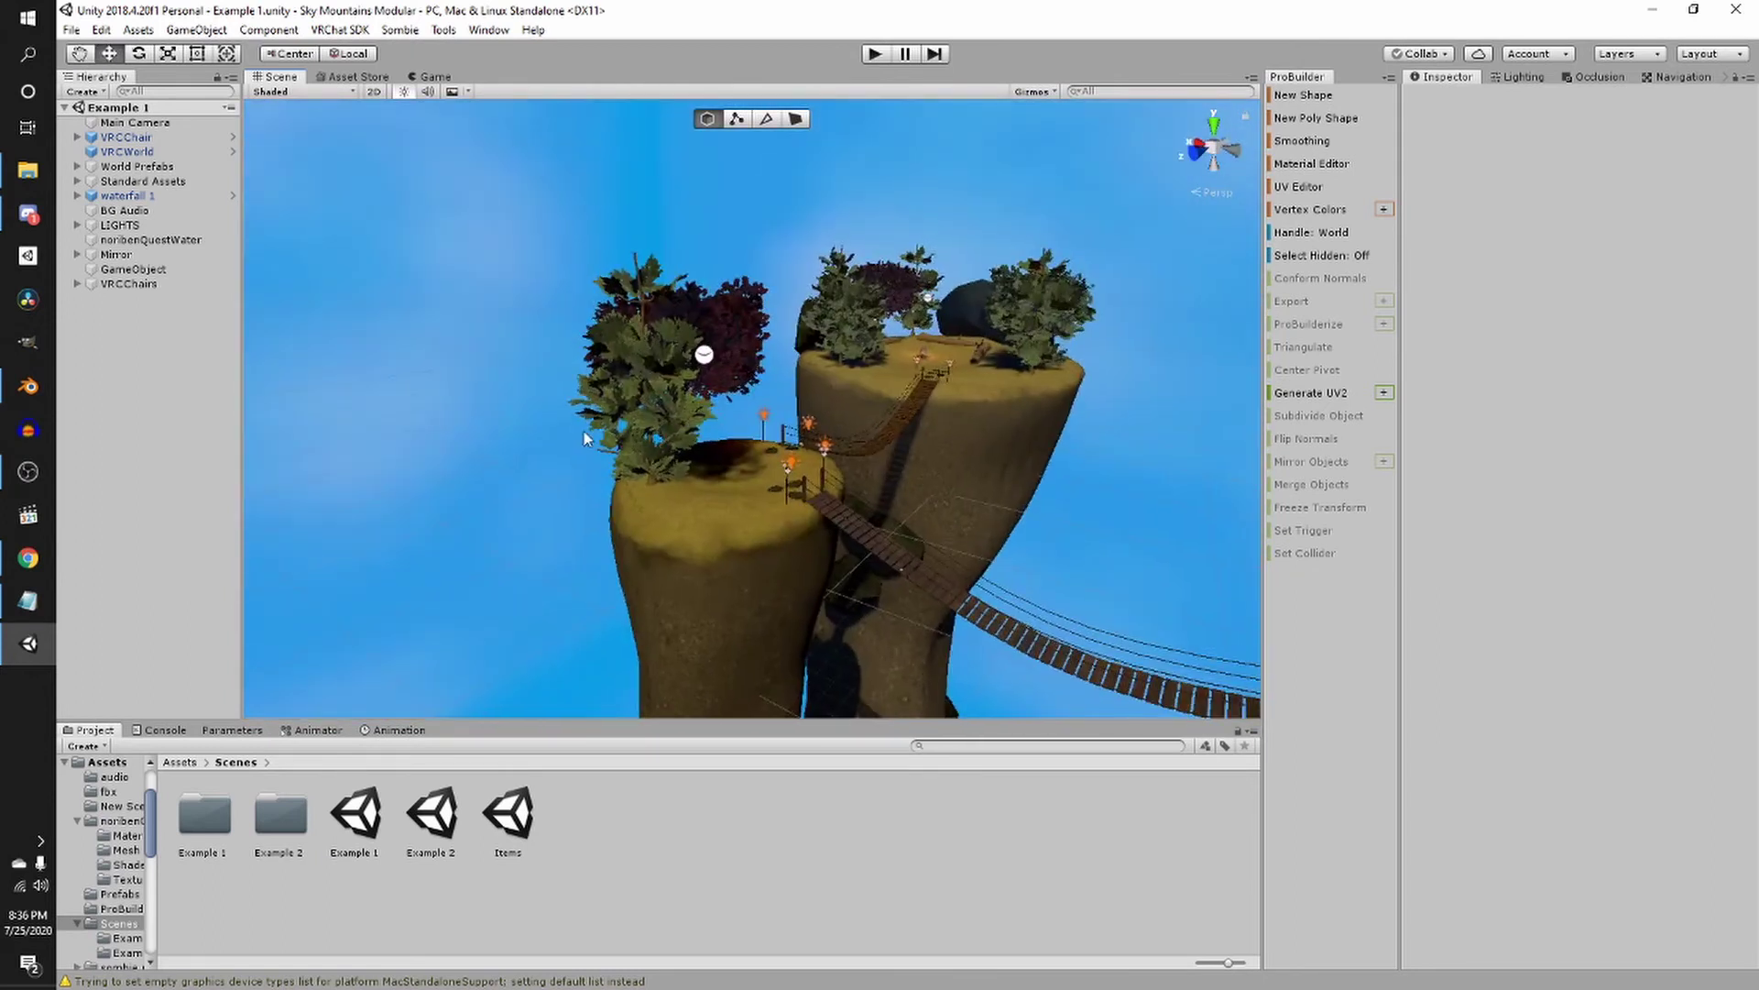
mouse_move(788, 428)
alt+mouse_down()
mouse_move(734, 429)
mouse_move(852, 430)
mouse_move(793, 435)
alt+mouse_up()
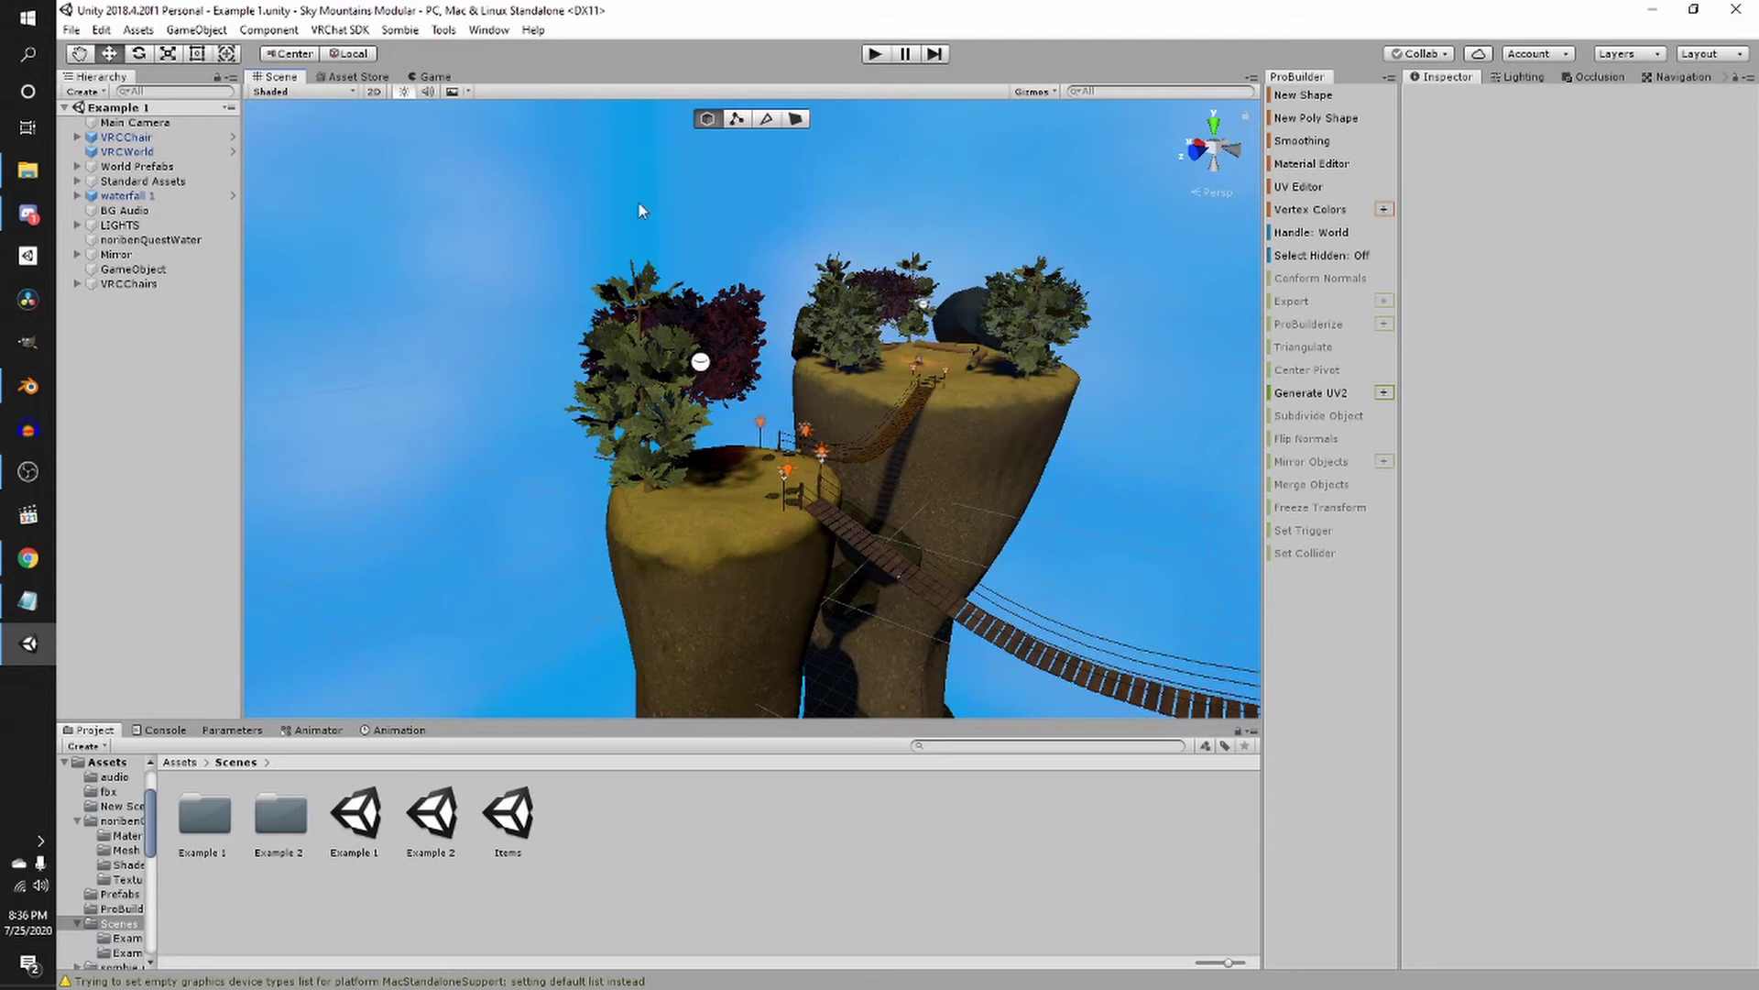
Install the Post Processing 2.3.0 package through the Package Manager, then close the package window
click(490, 32)
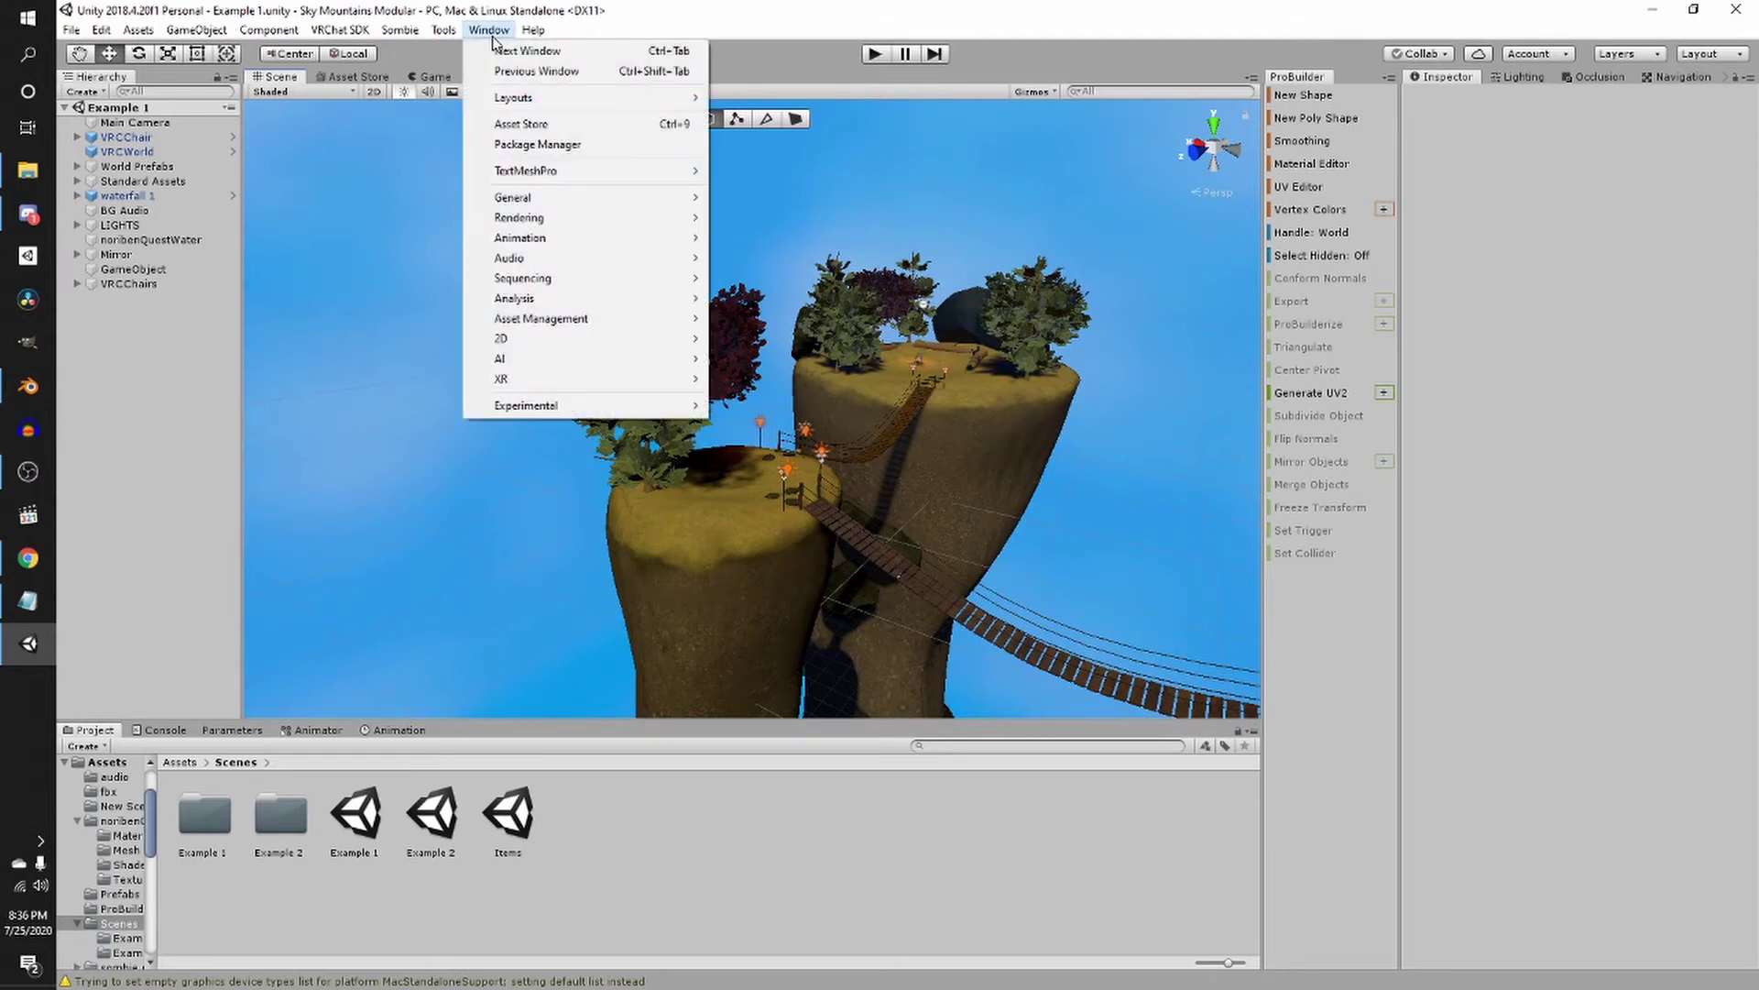
click(555, 148)
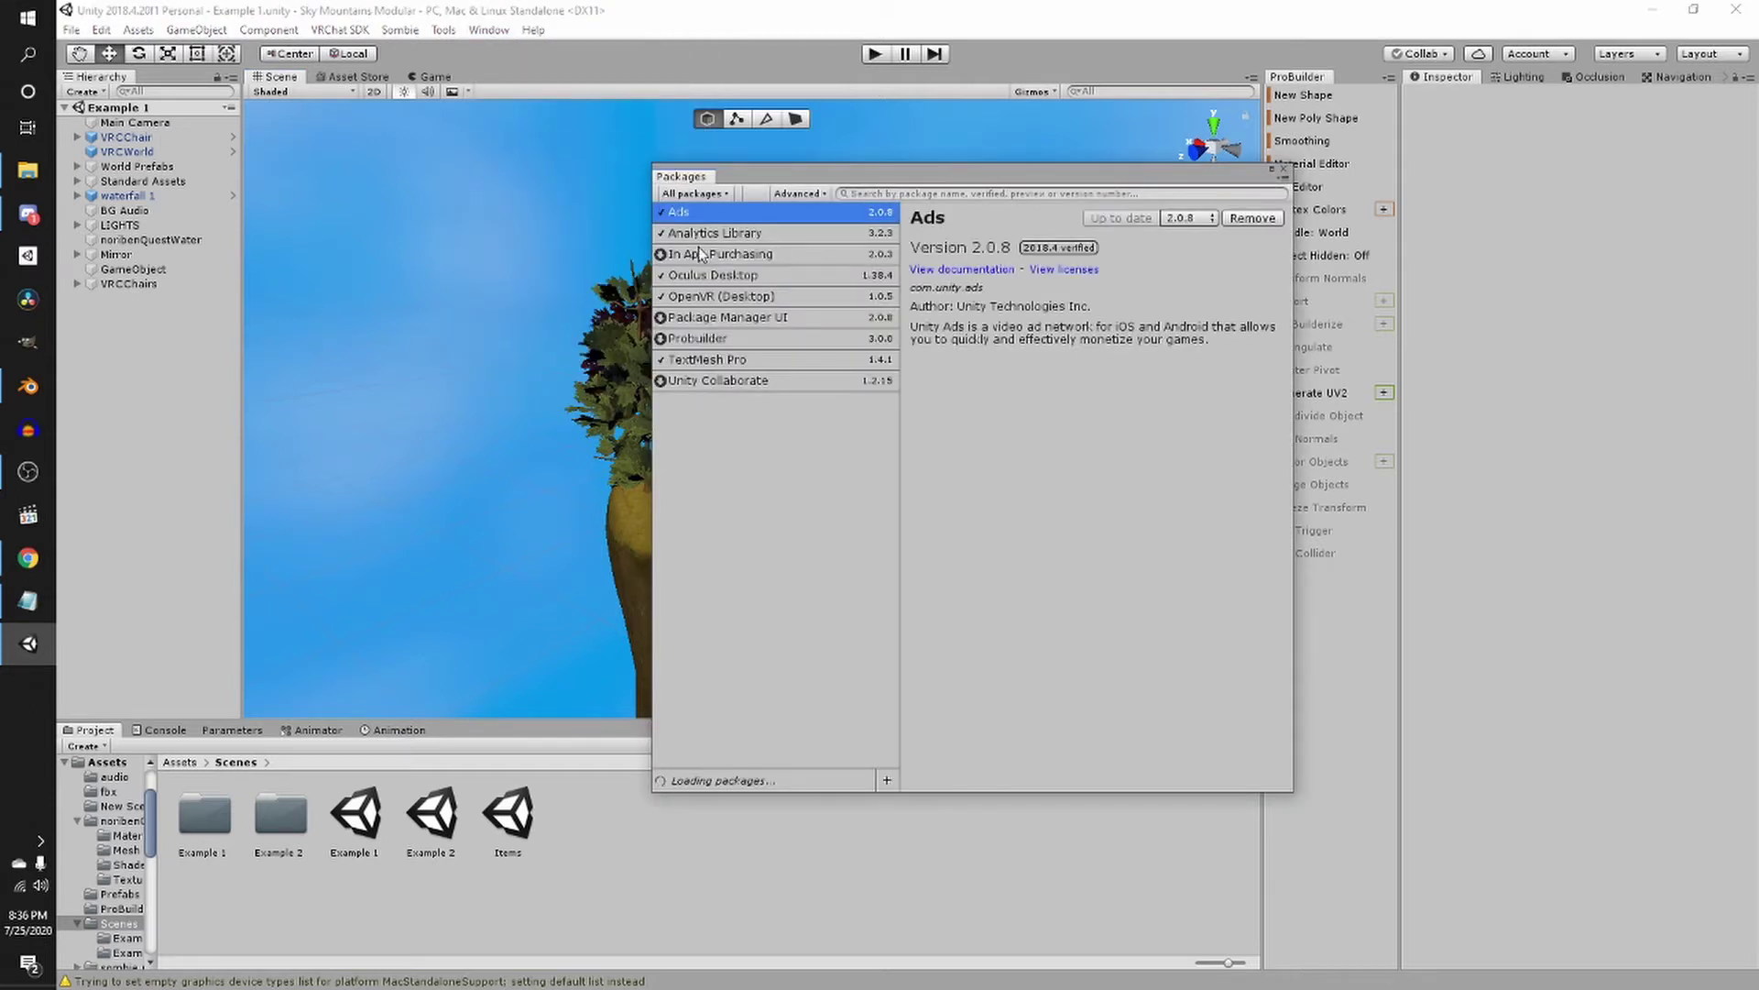
scroll(742, 363, down, 4)
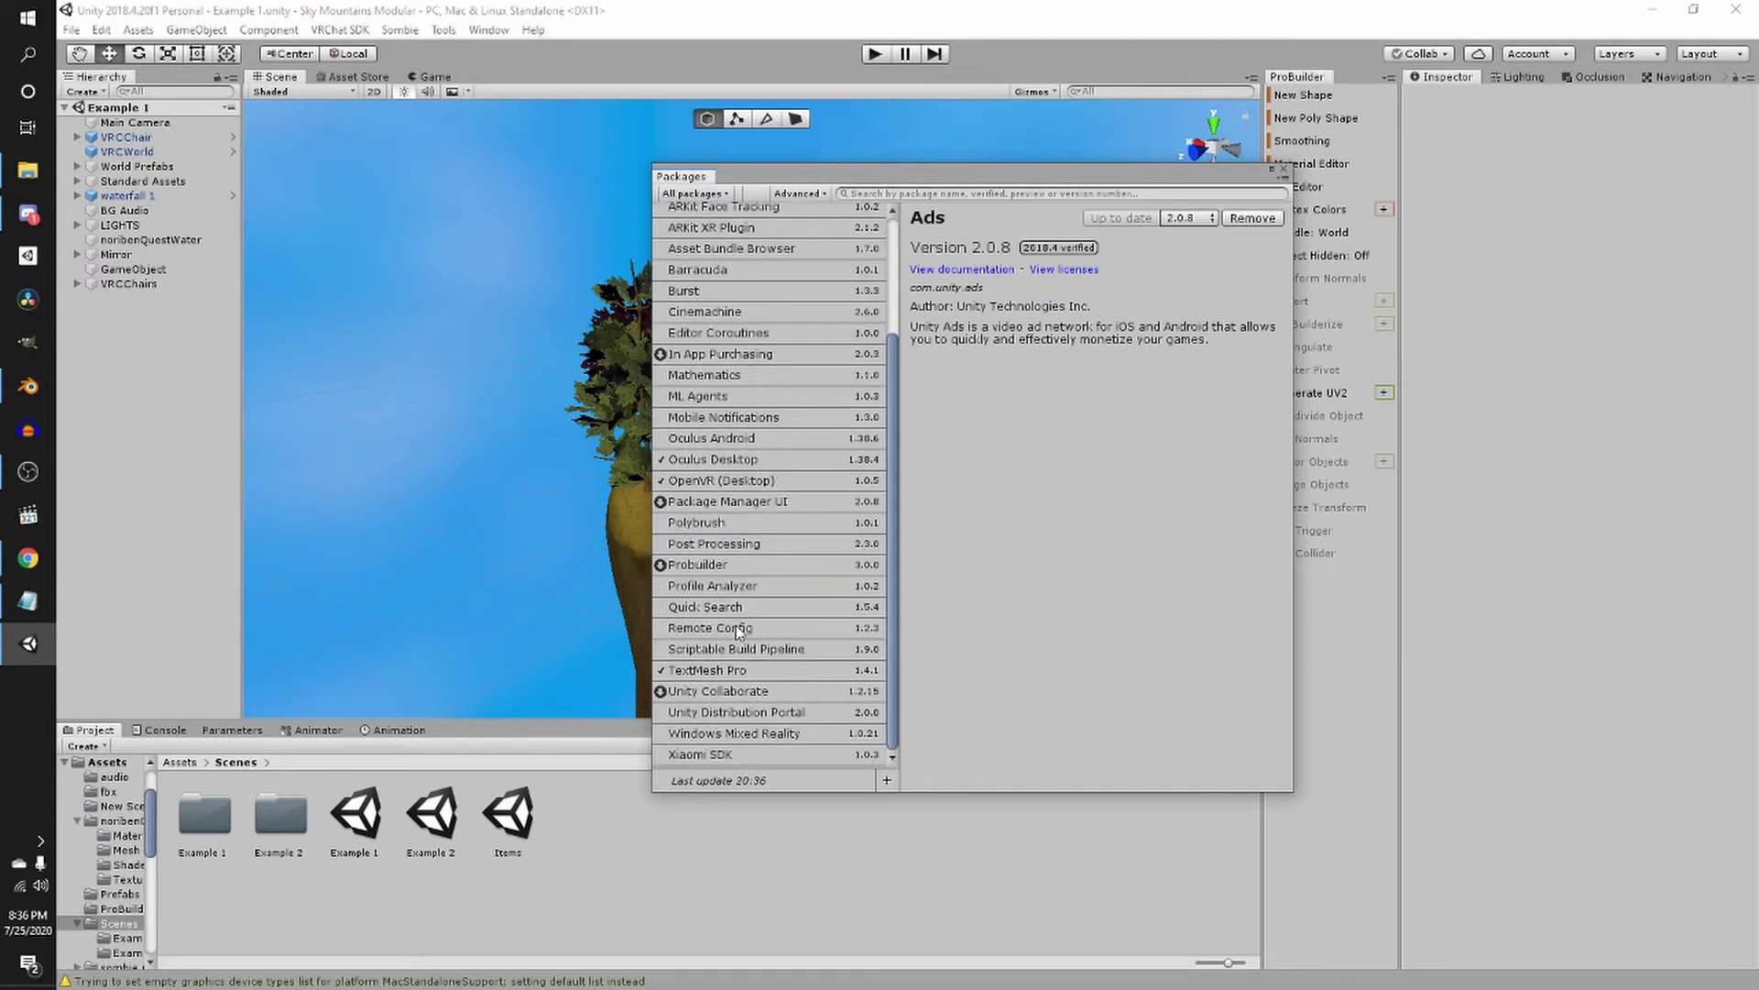
click(738, 524)
click(733, 543)
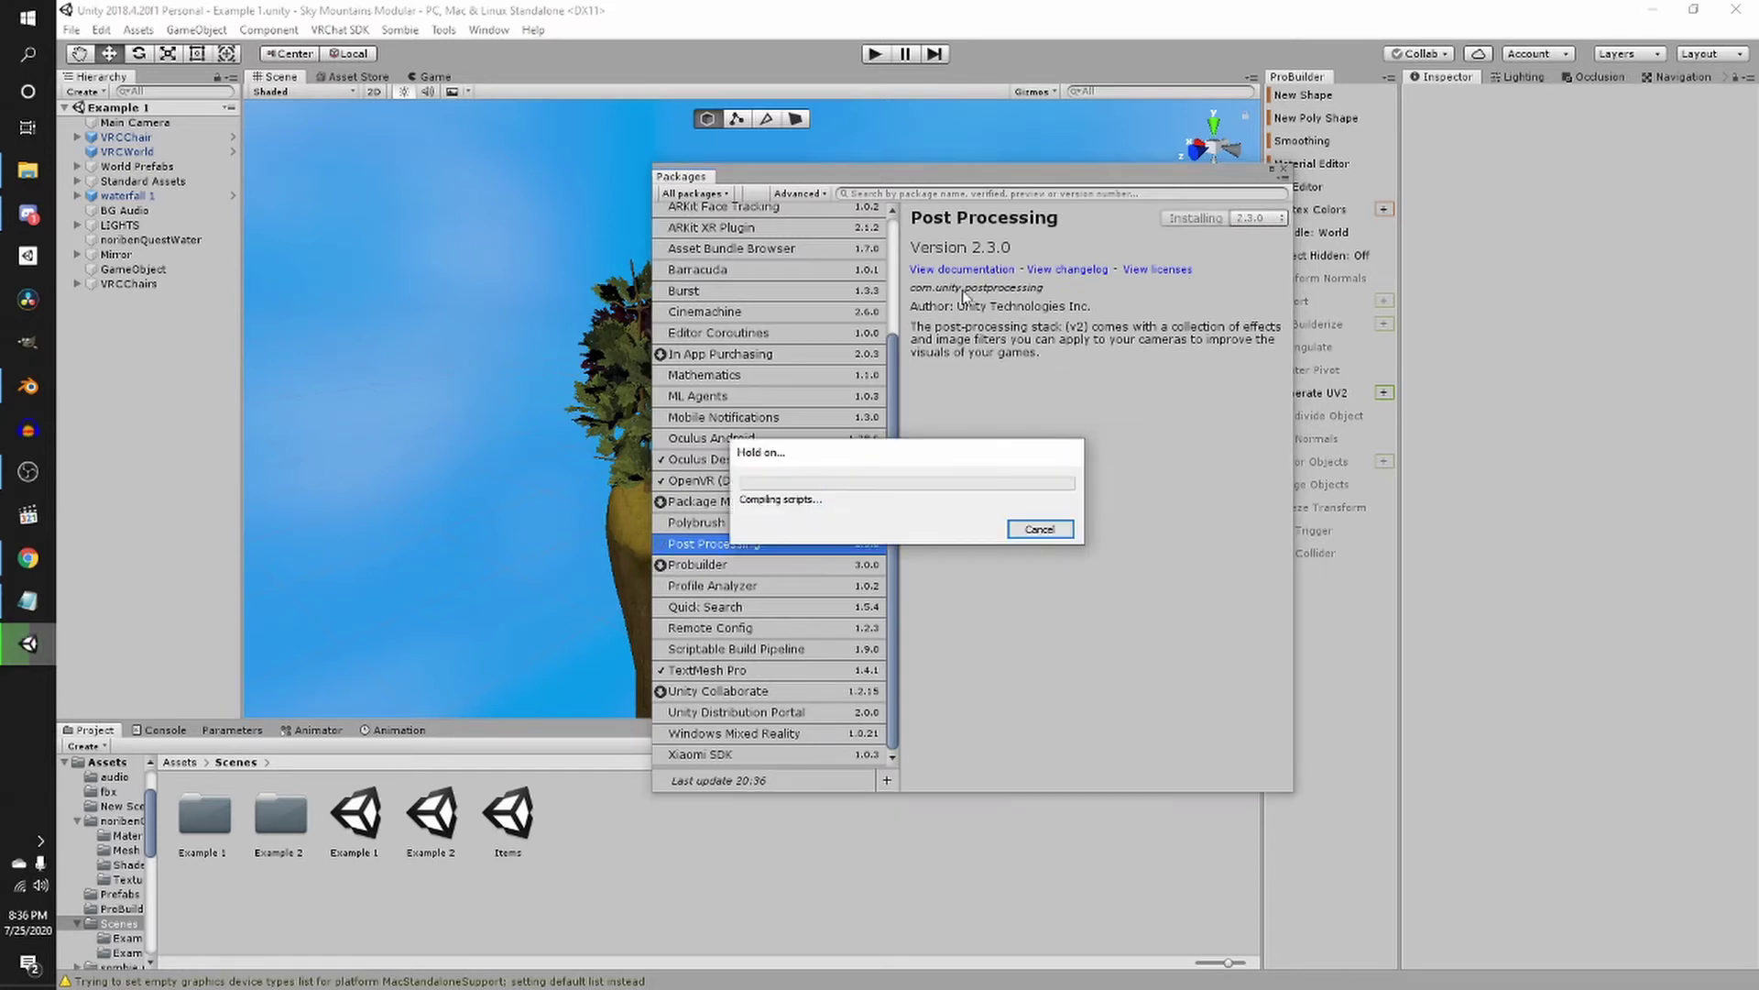
click(1285, 172)
Display the contents of the project's root Assets folder
scroll(579, 272, up, 5)
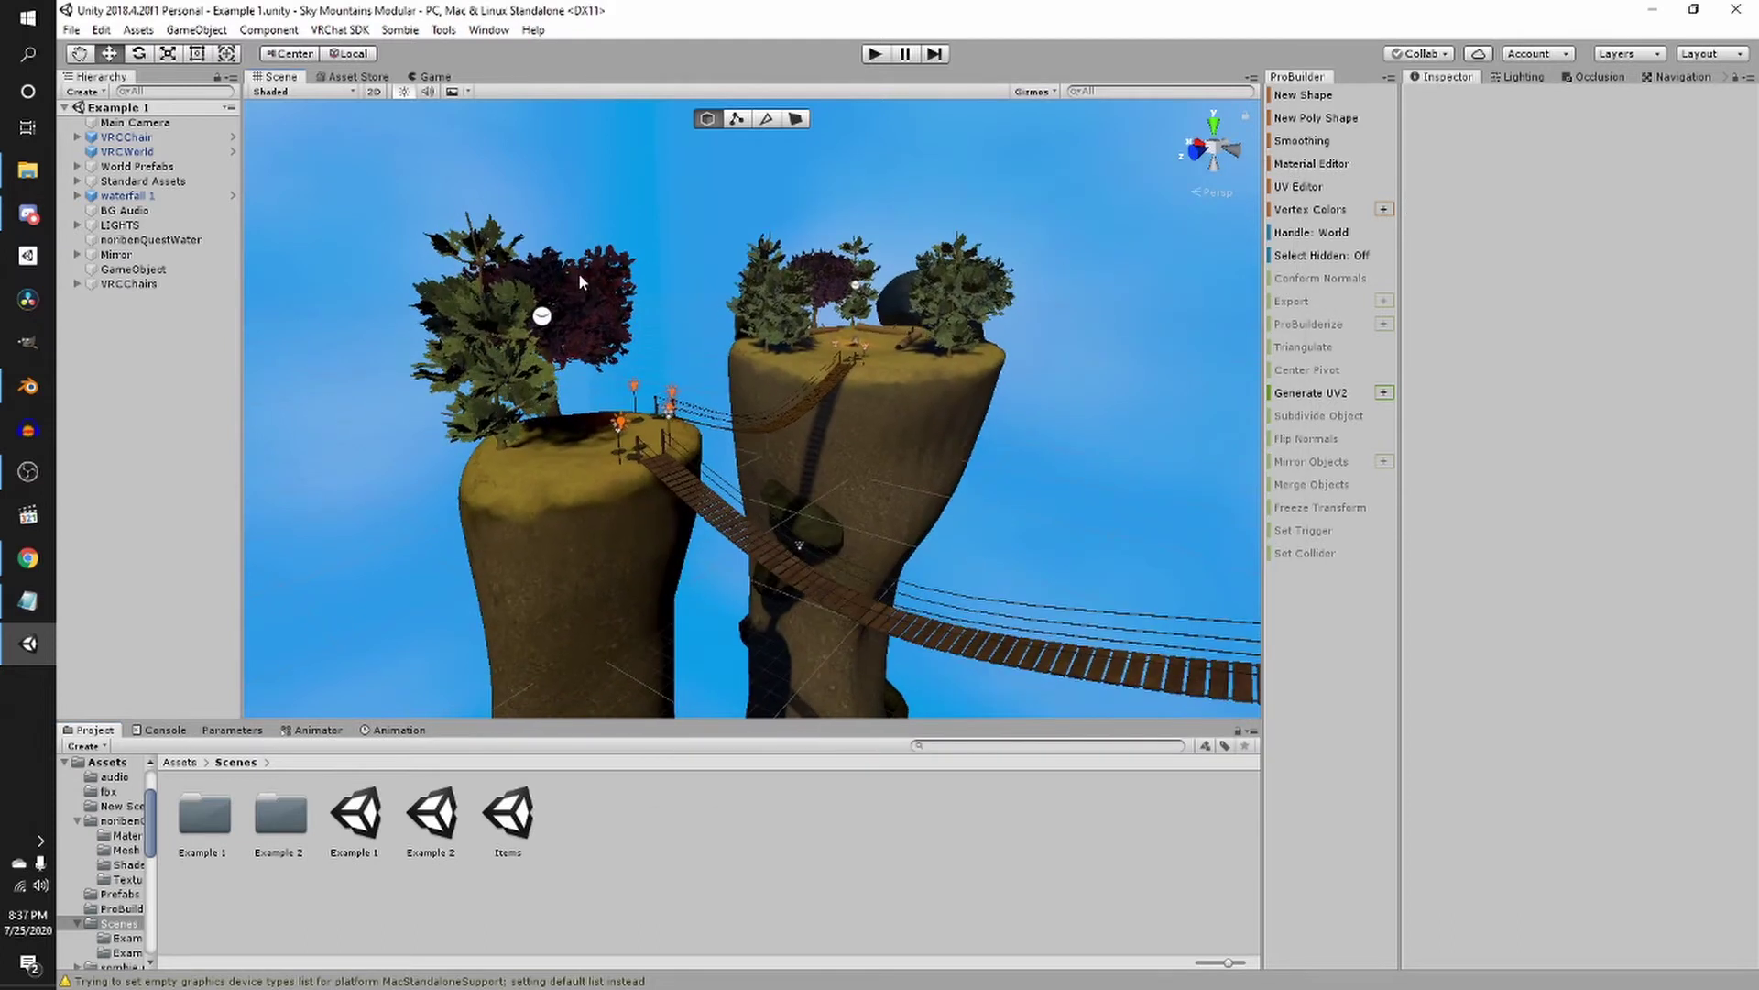
click(182, 763)
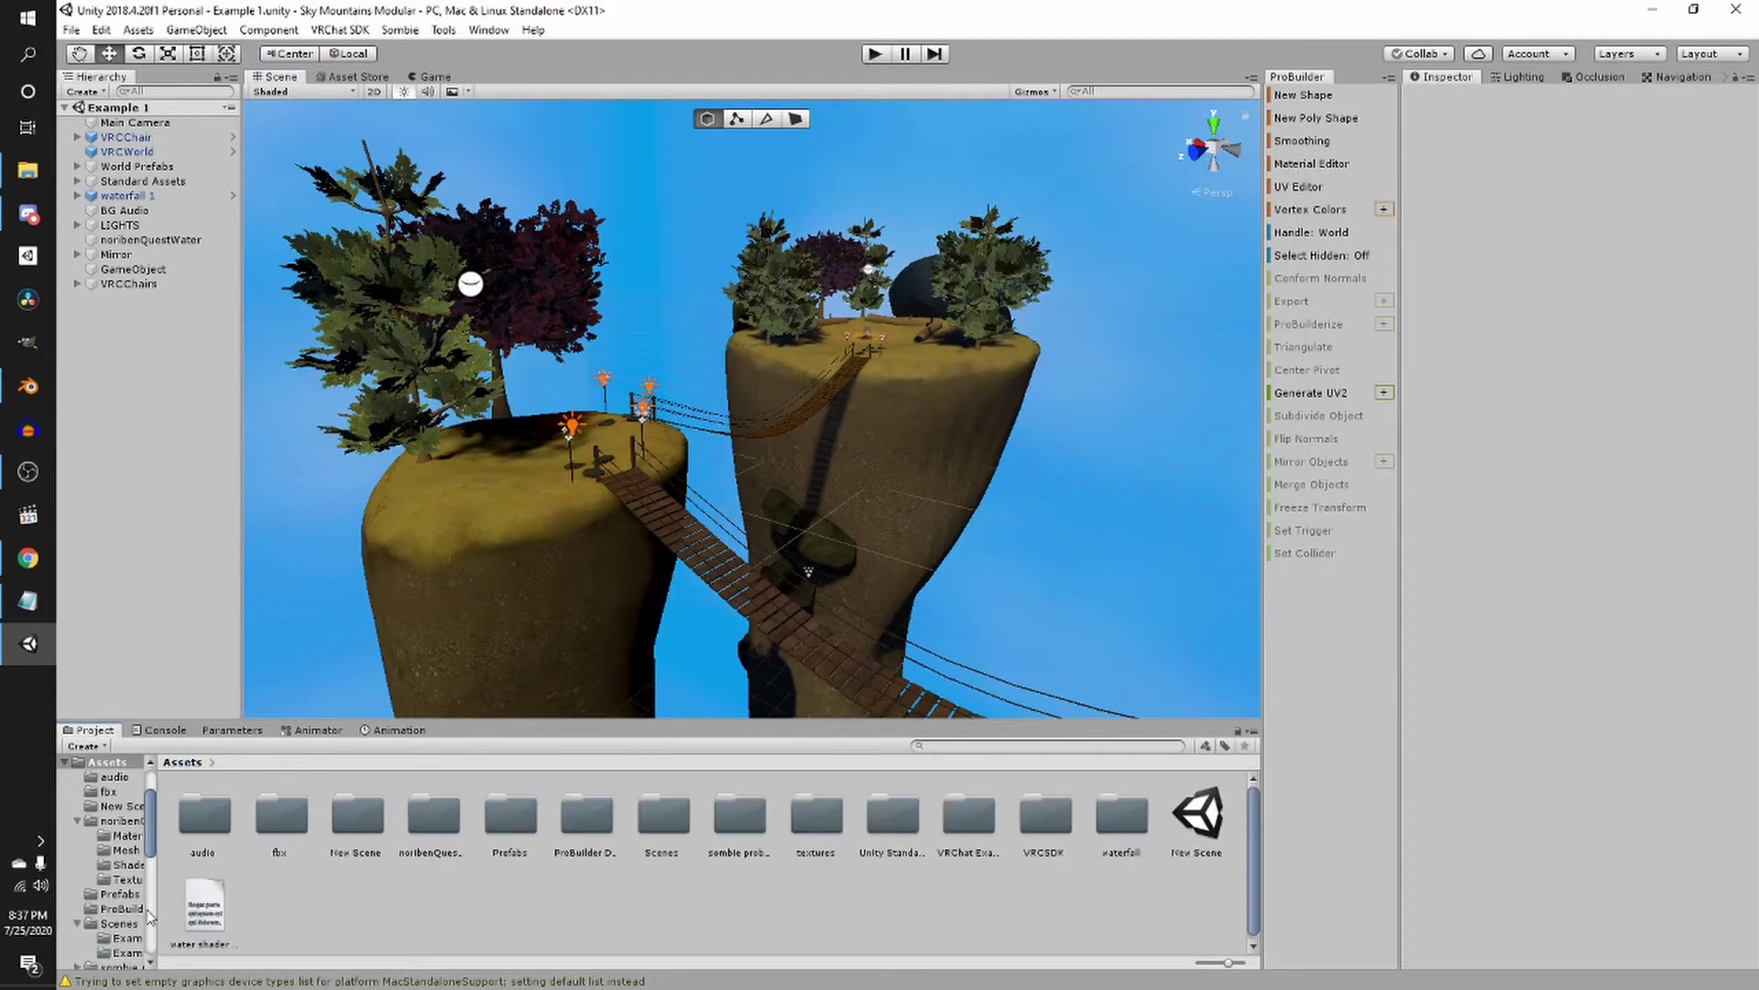
middle_drag(614, 394, 656, 398)
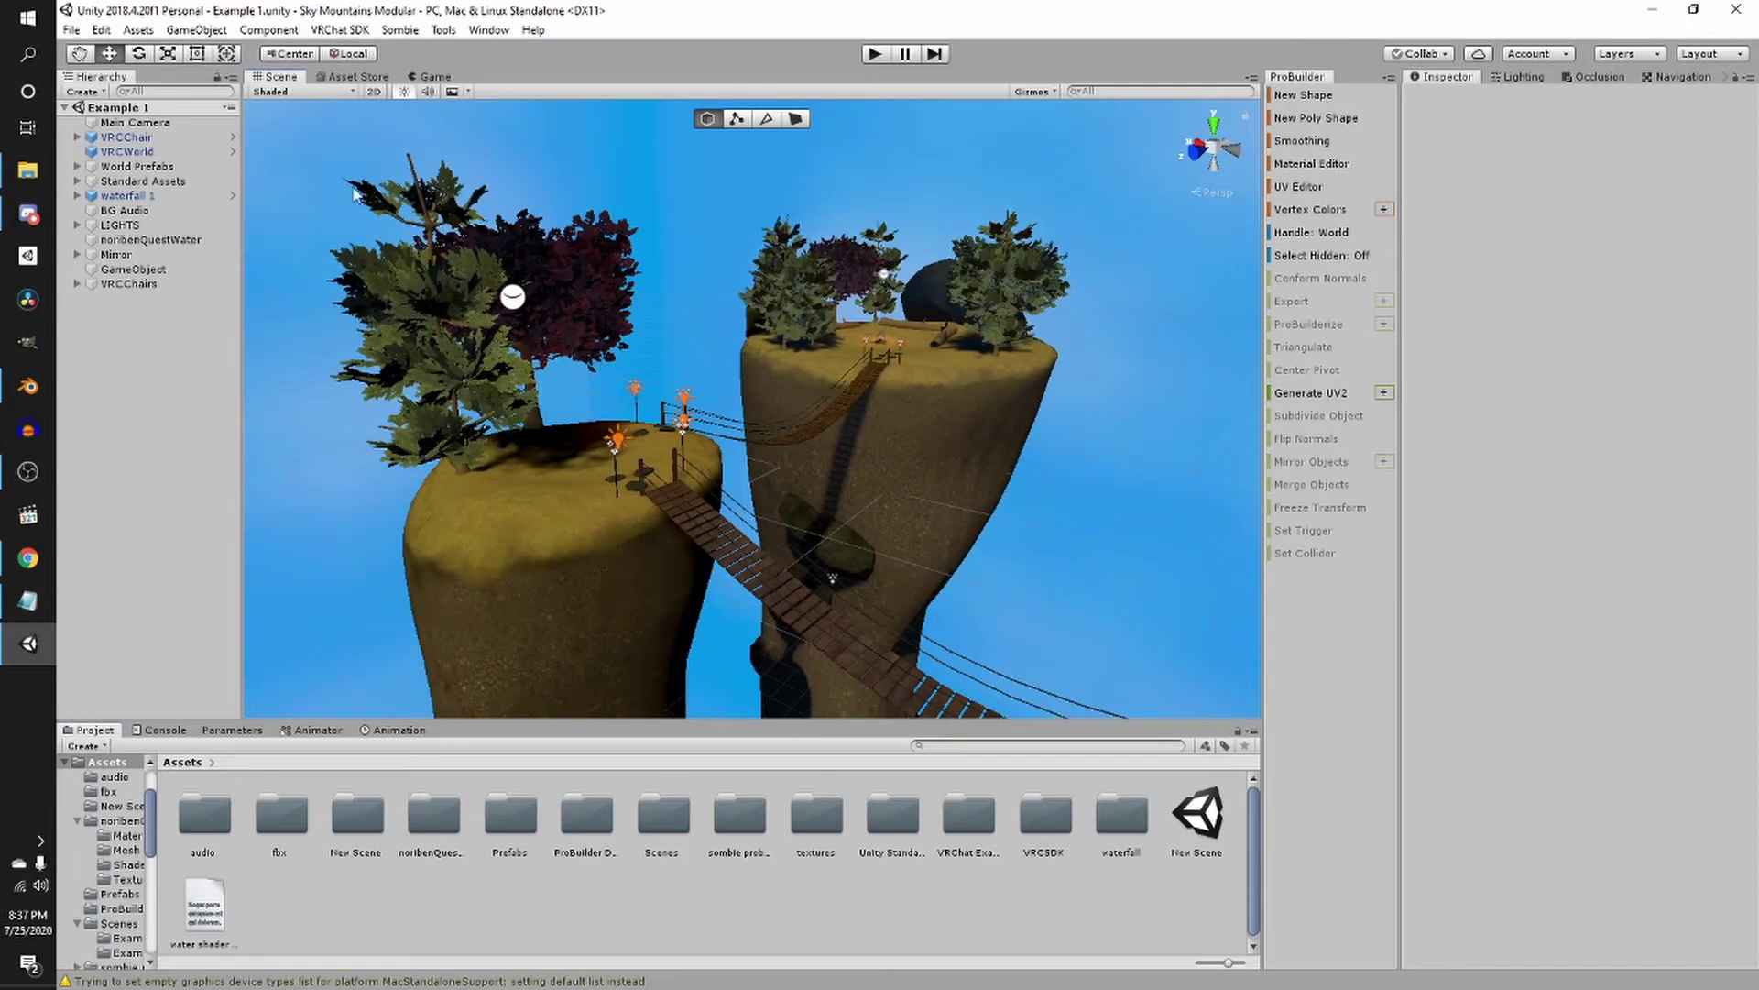
middle_drag(361, 317, 429, 320)
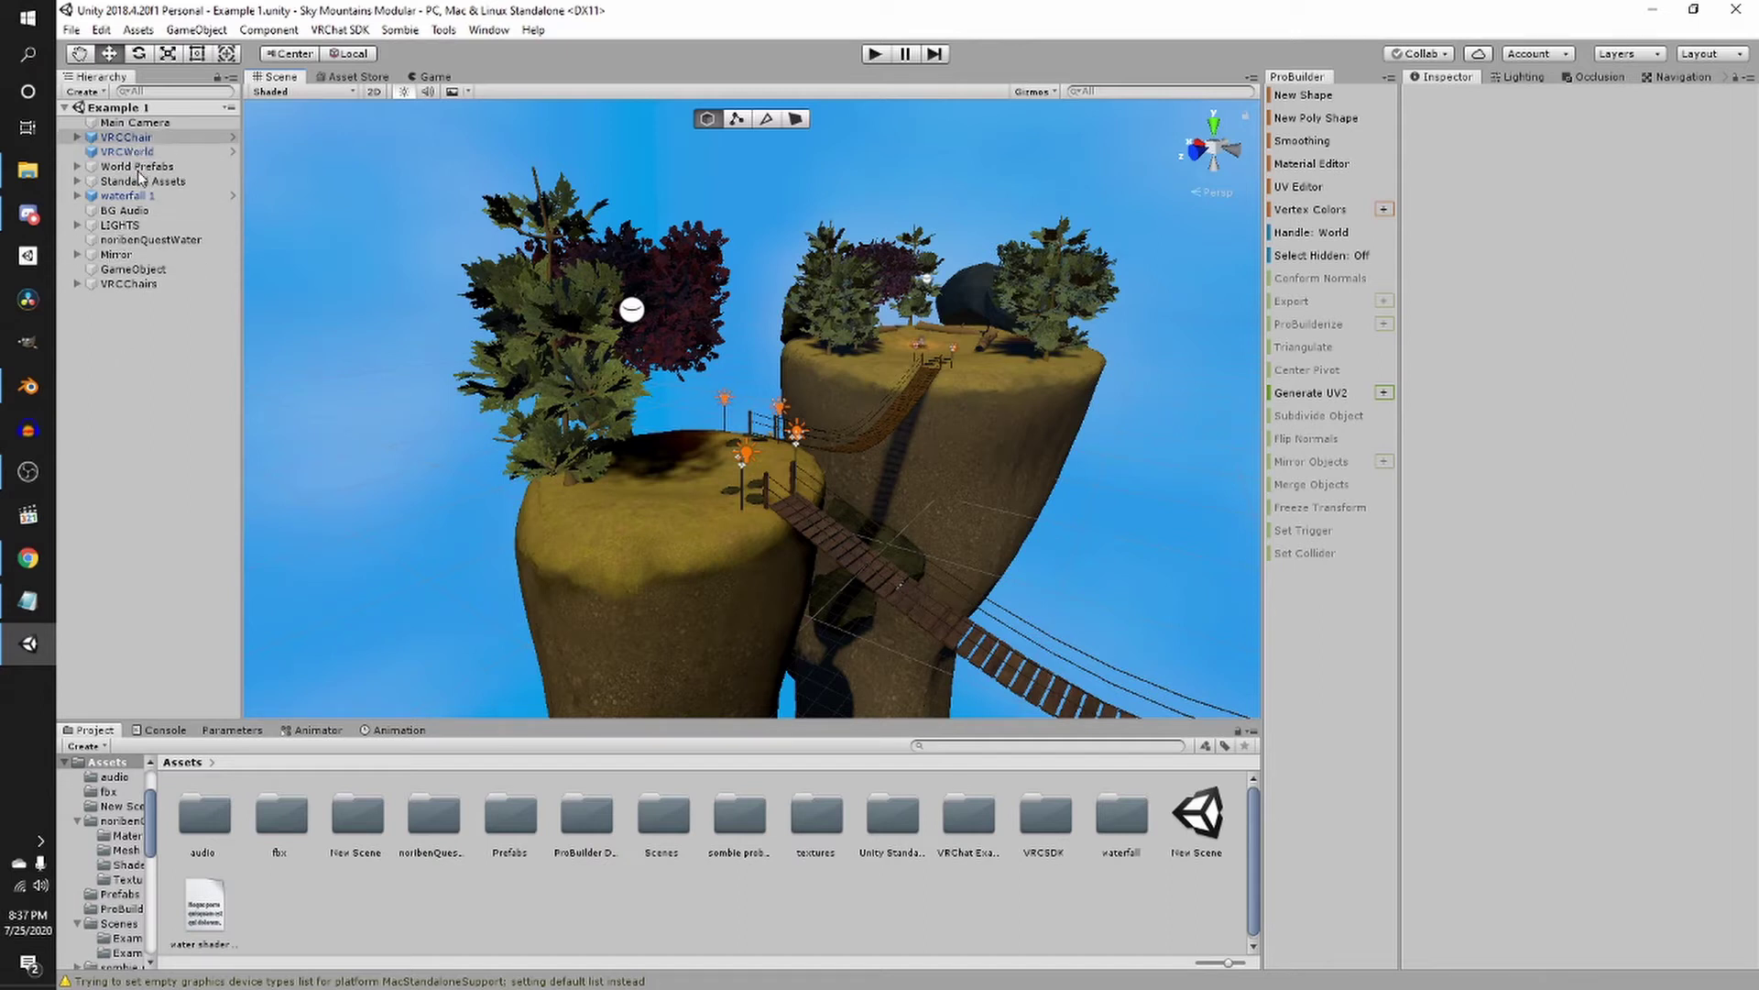
mouse_move(599, 366)
right_down()
mouse_move(560, 359)
mouse_move(628, 368)
right_up()
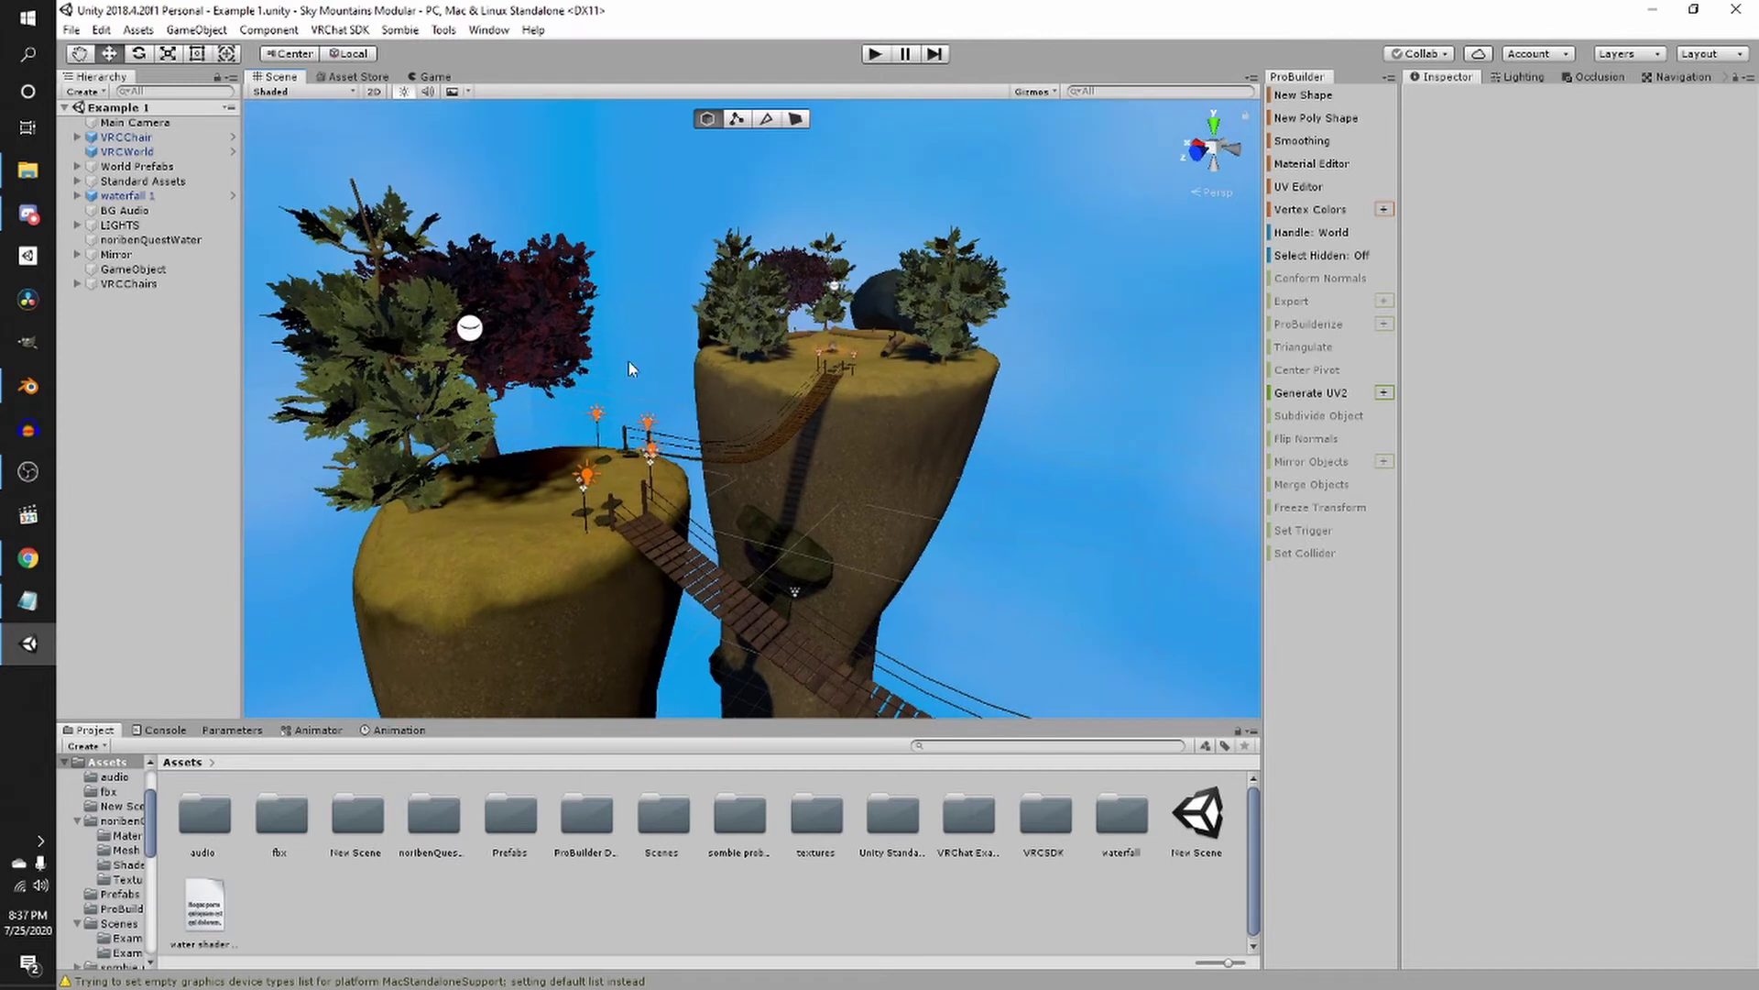
Create an empty object in the scene, name it "post processing" and expand its Transform values
right_click(156, 329)
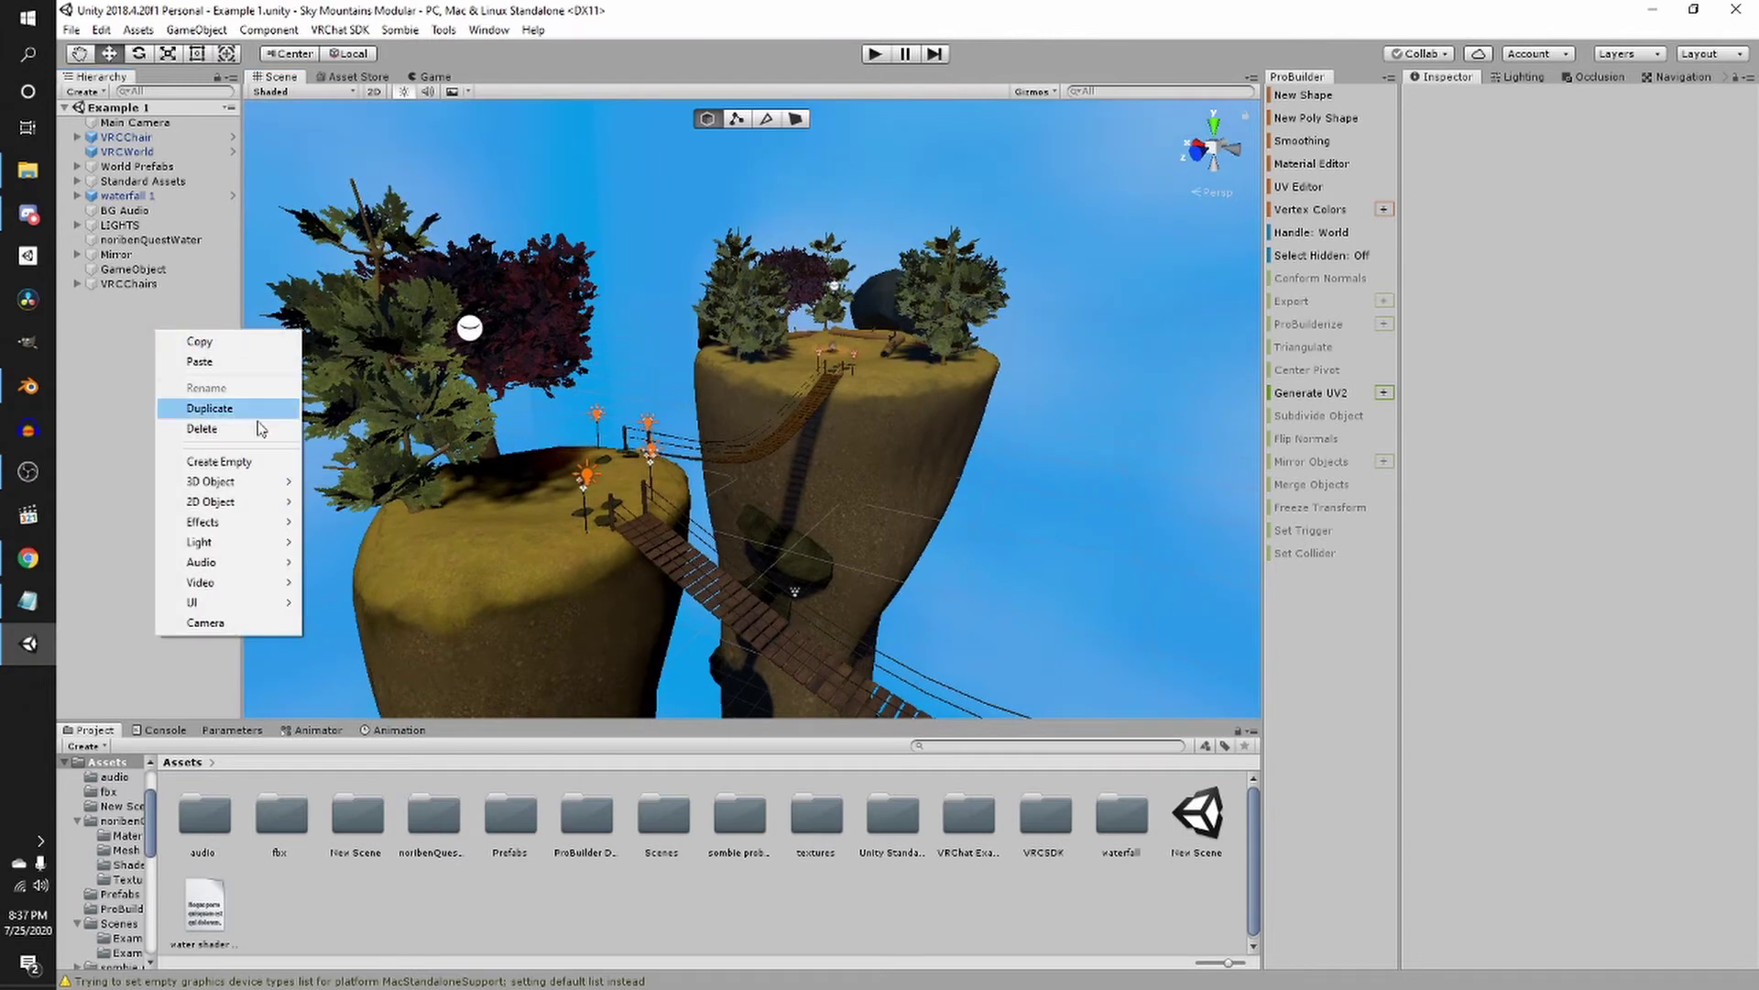
click(236, 463)
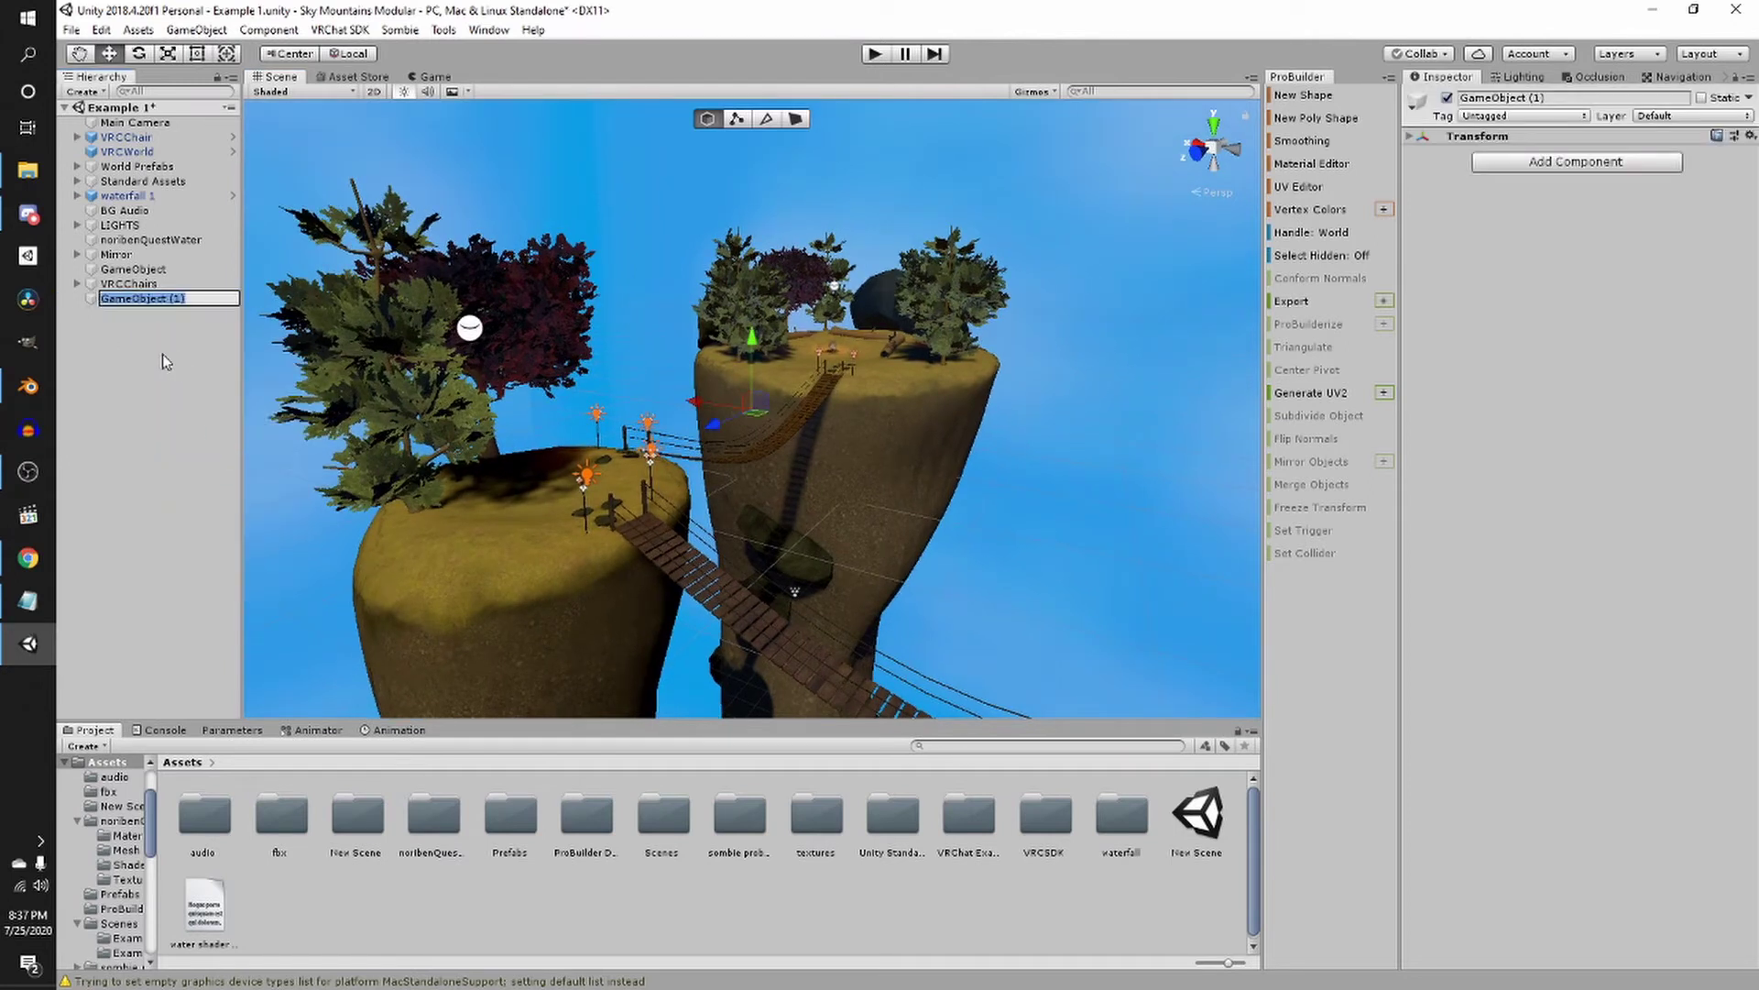
text(post processing)
key(Return)
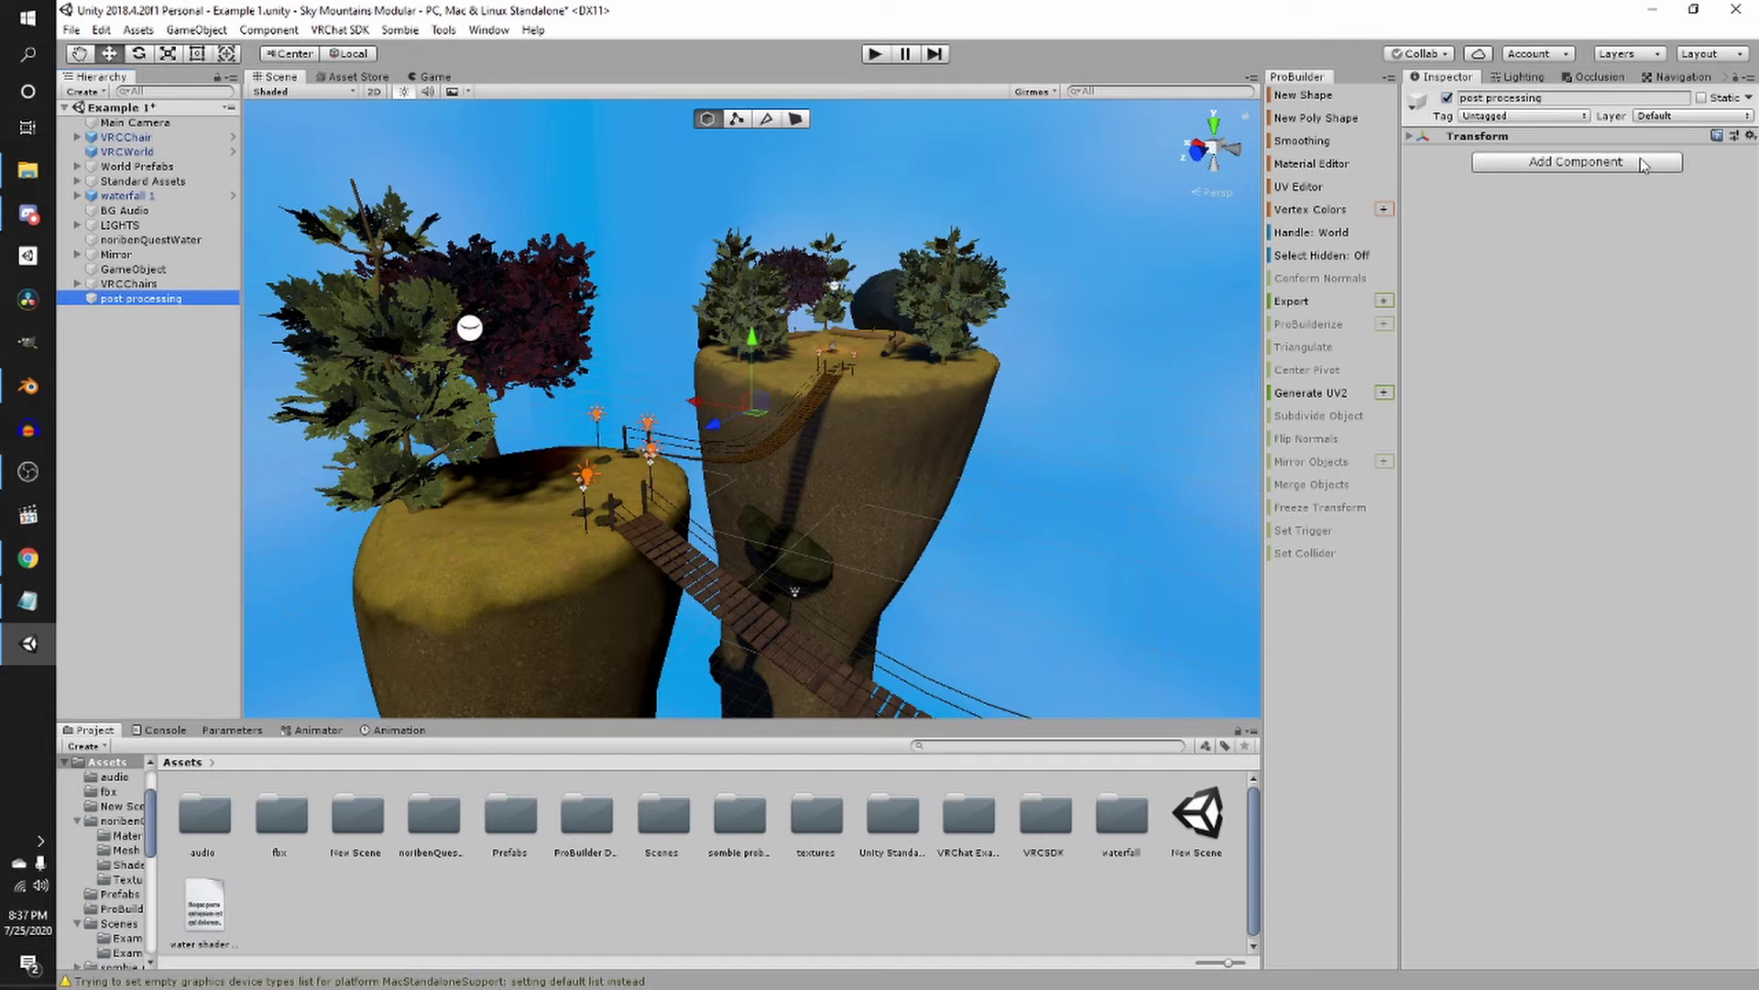
click(1471, 137)
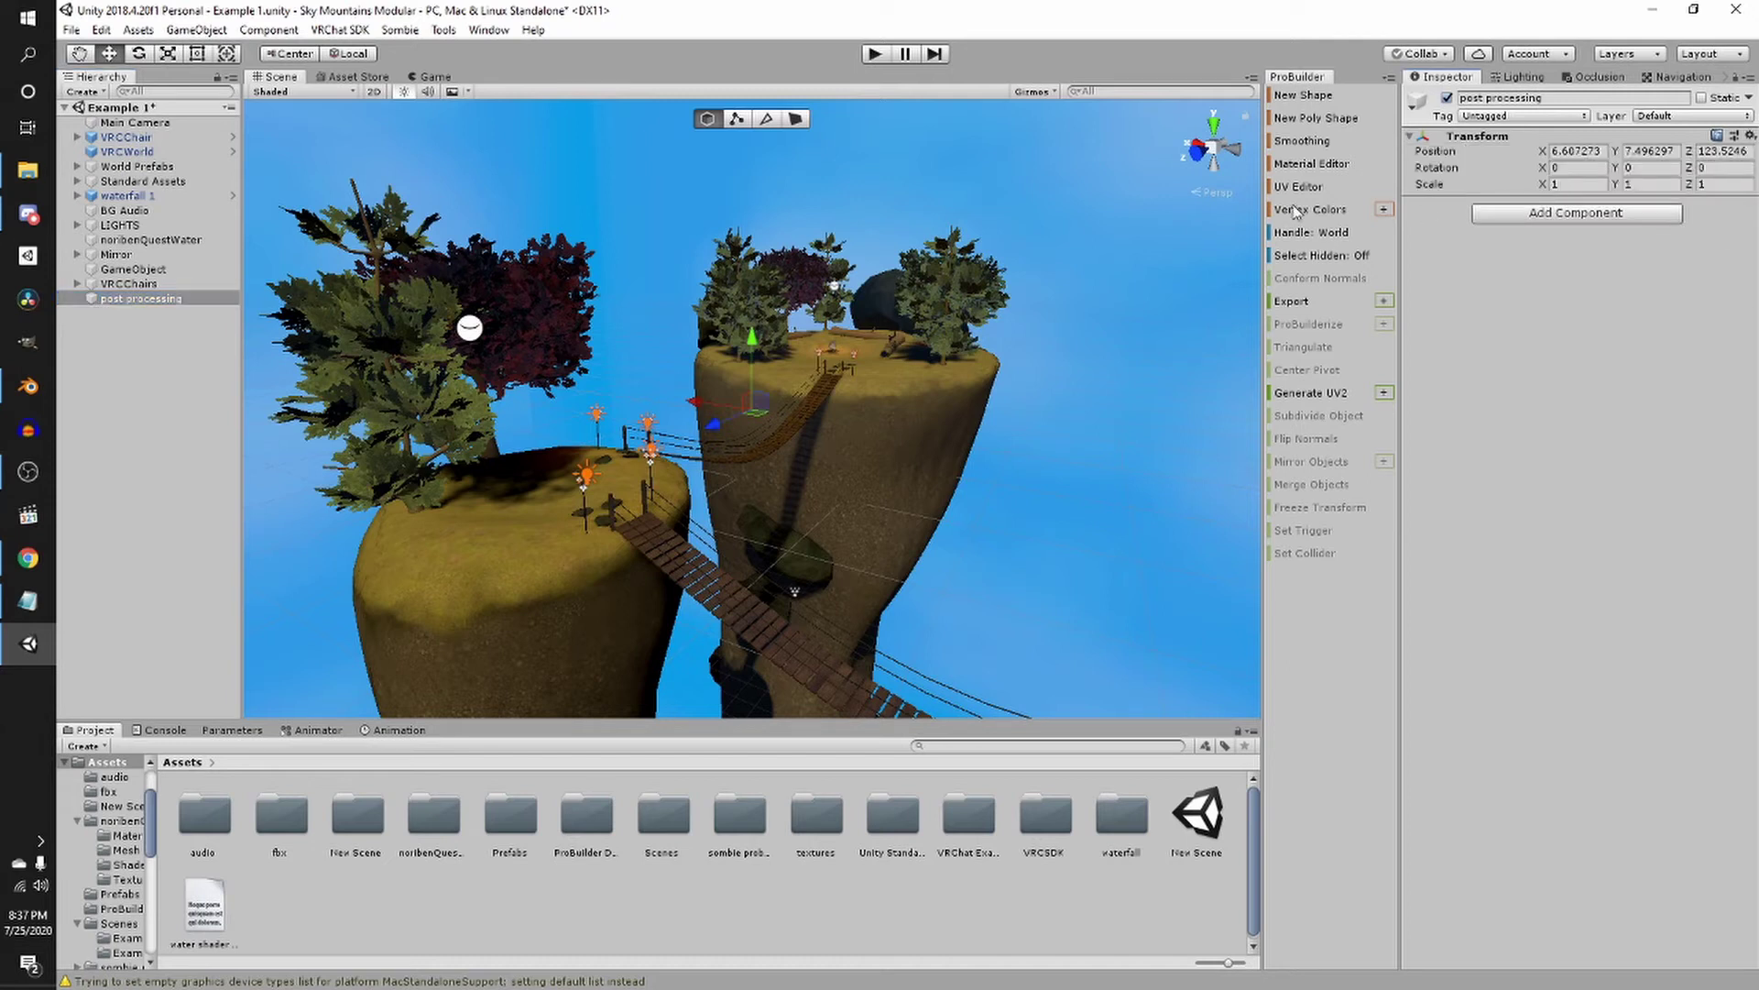
Add a Post-process Layer component to the Main Camera
click(151, 122)
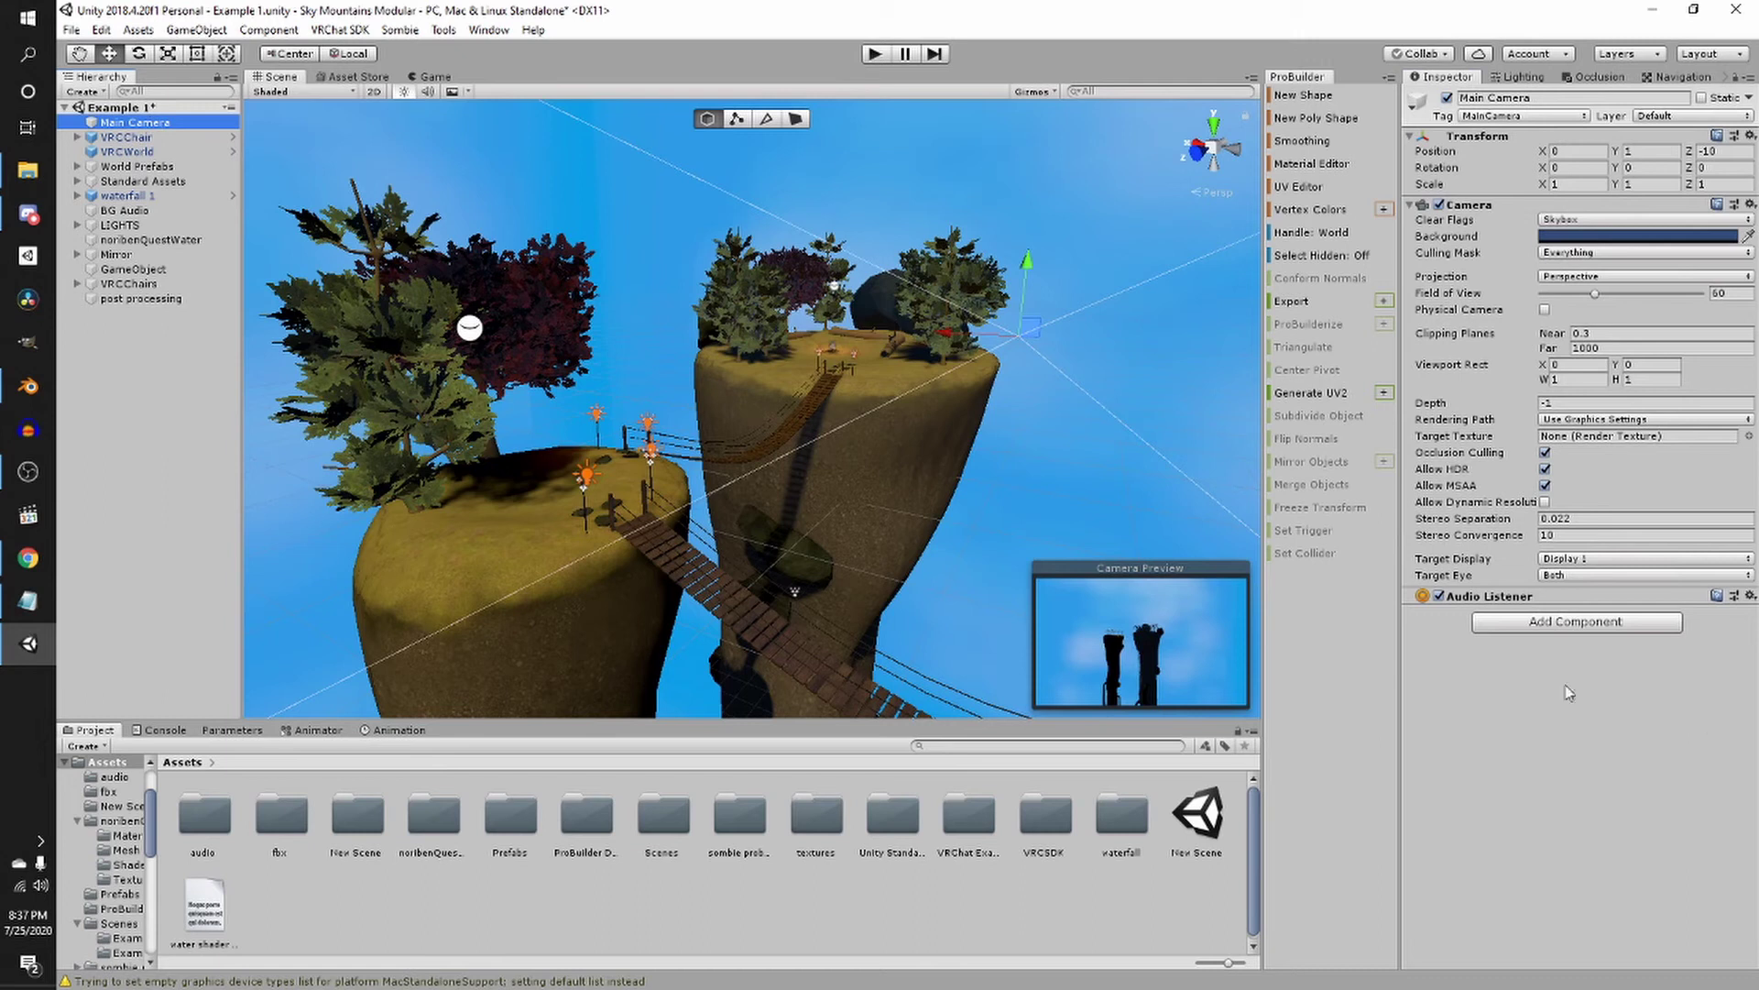
click(1576, 622)
text(po)
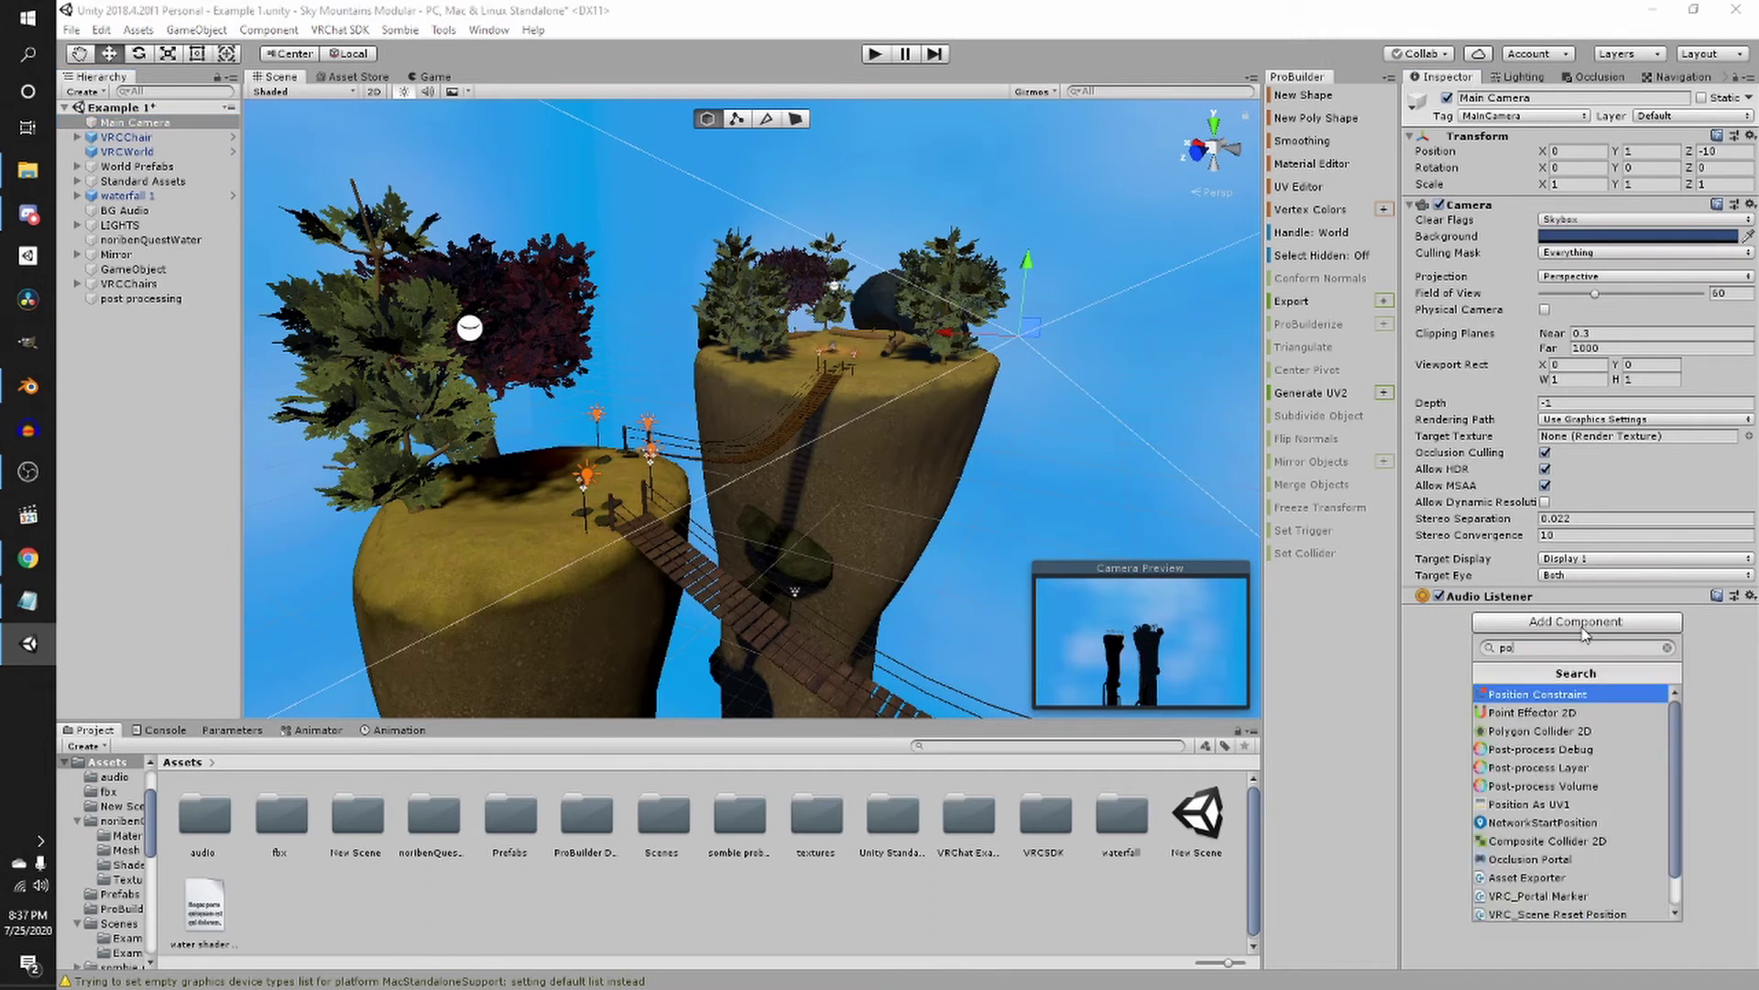
text(st pr)
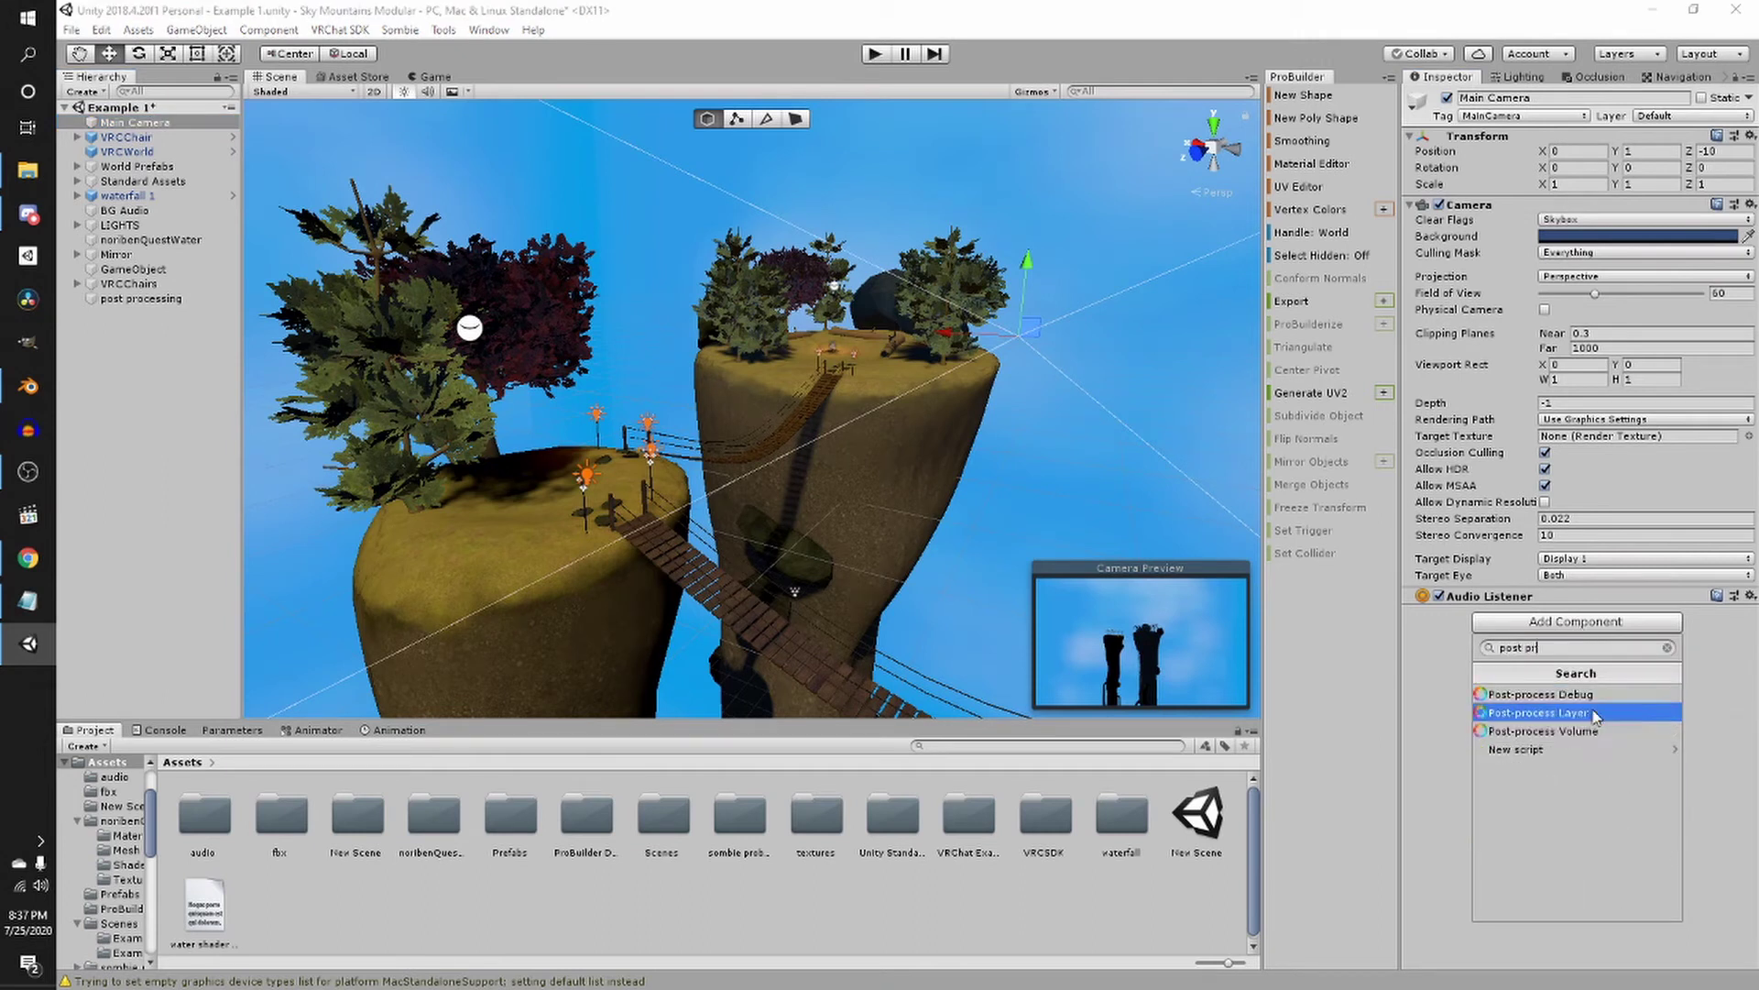
click(1595, 714)
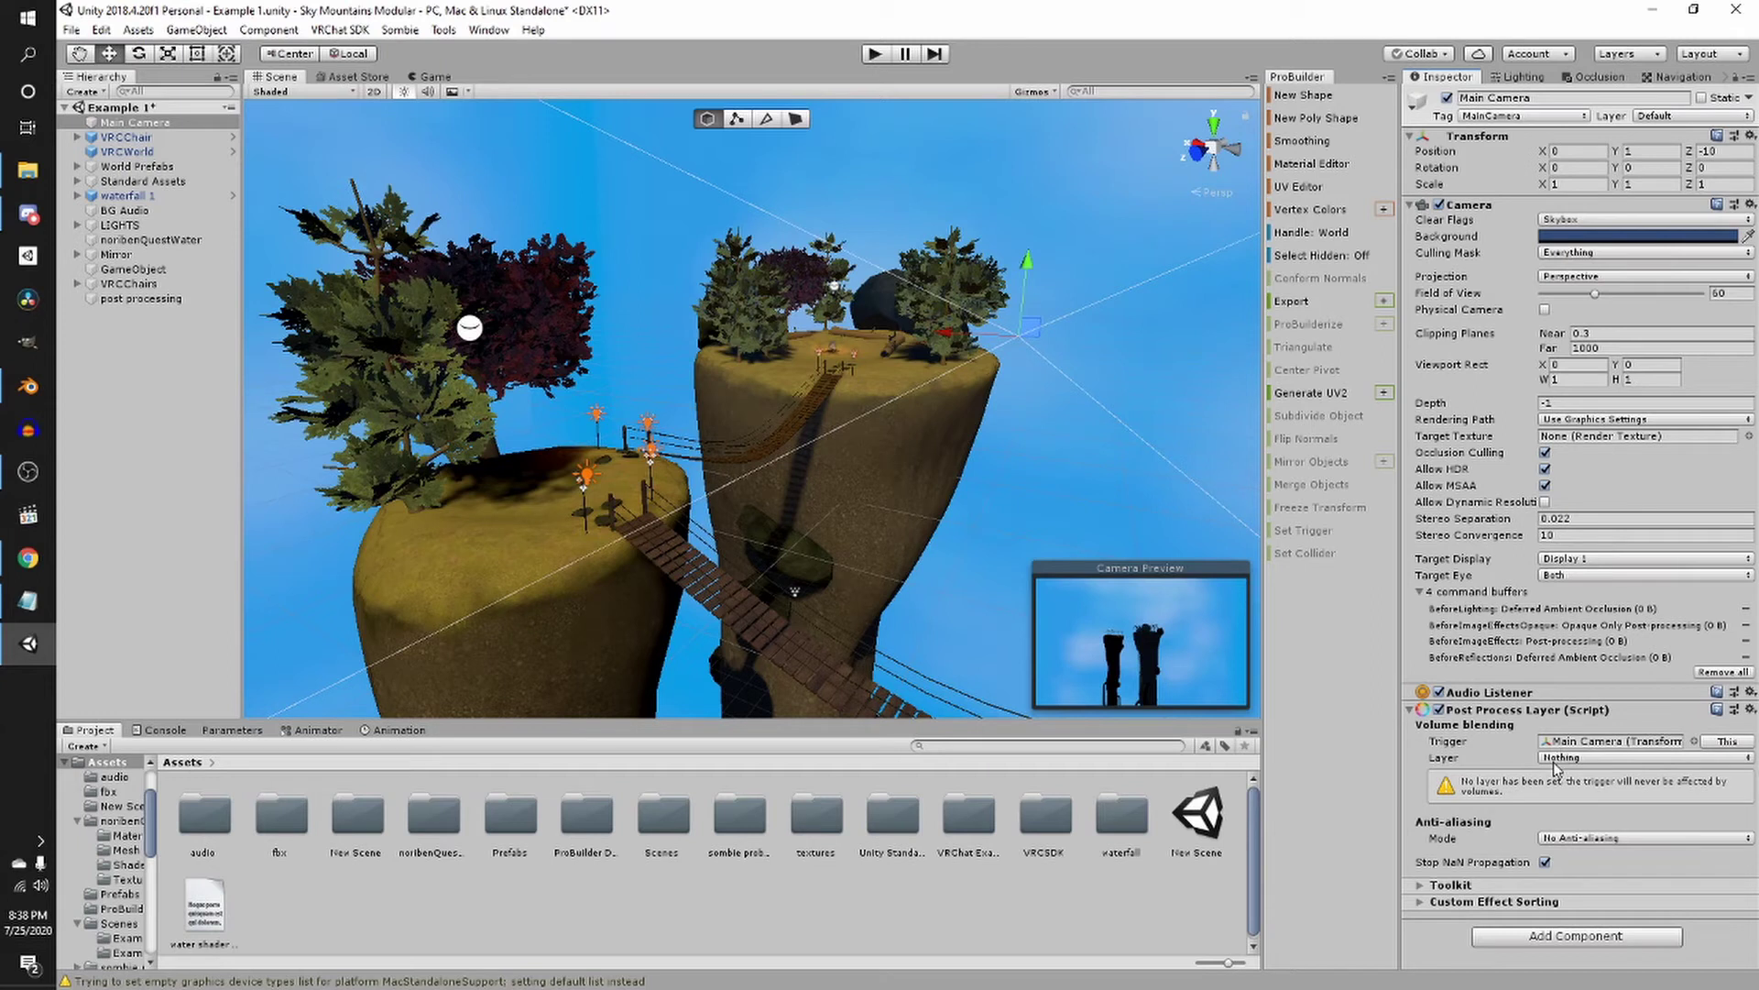
Set the volume blending layer of the Main Camera's Post Process Layer to Water
click(27, 557)
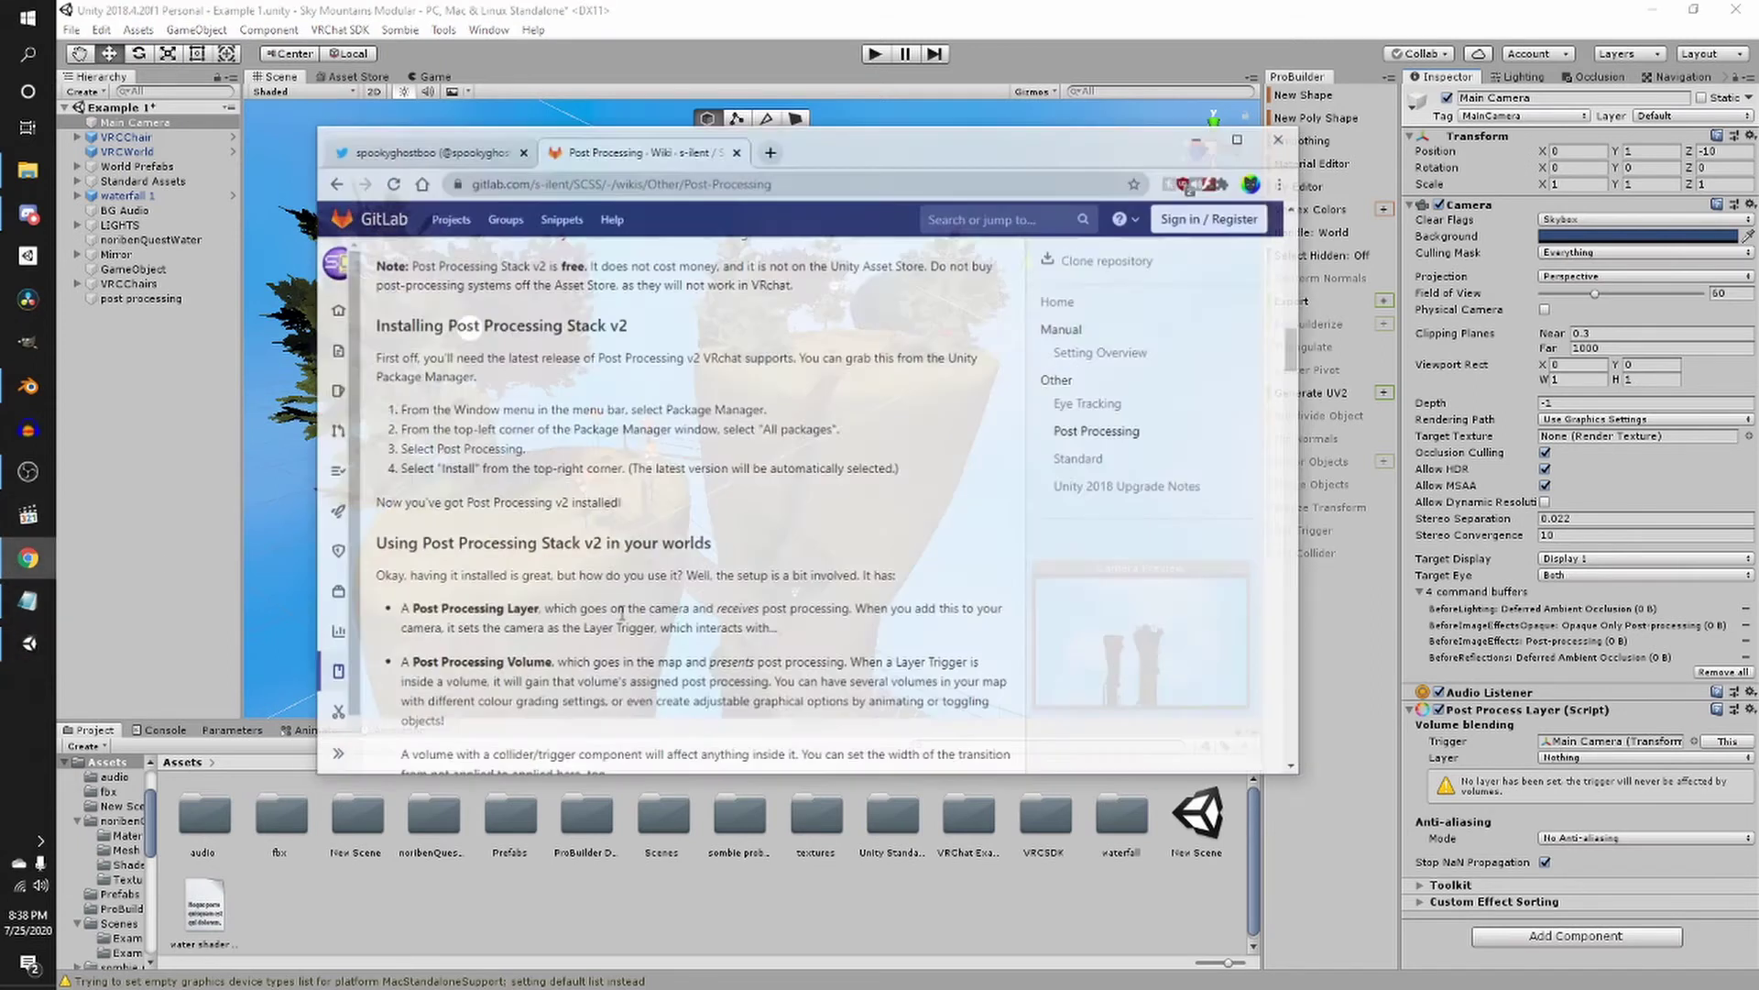
click(1232, 125)
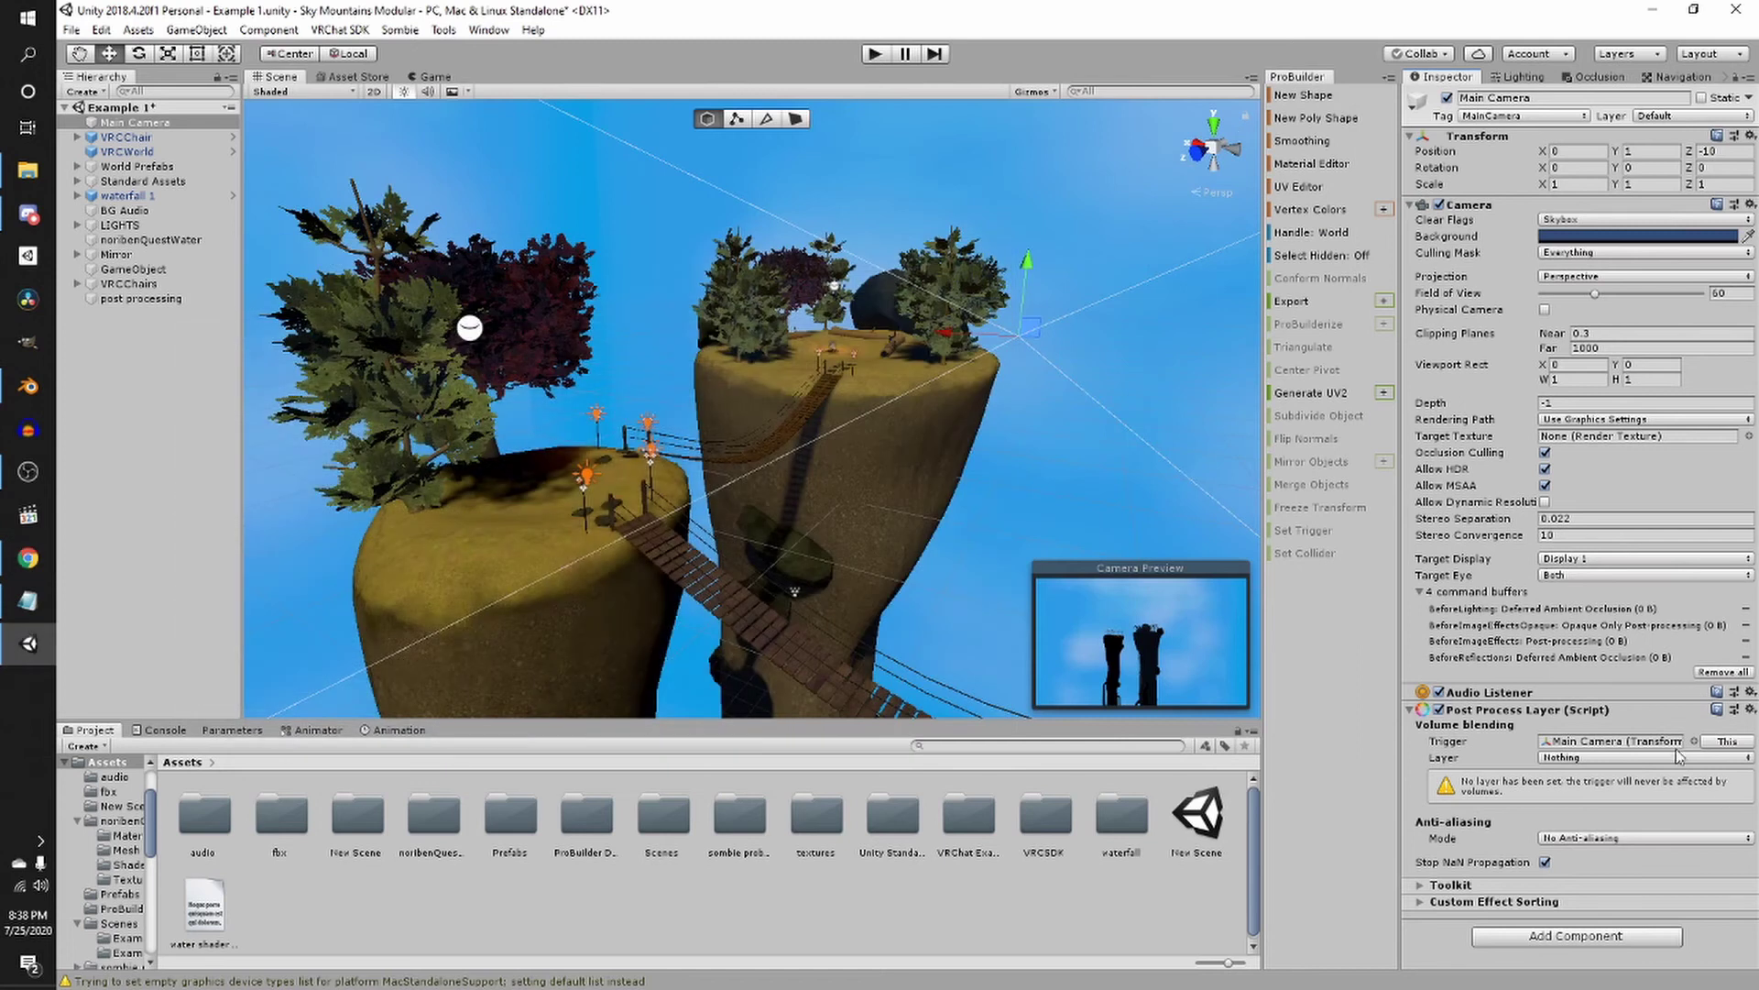
click(1551, 757)
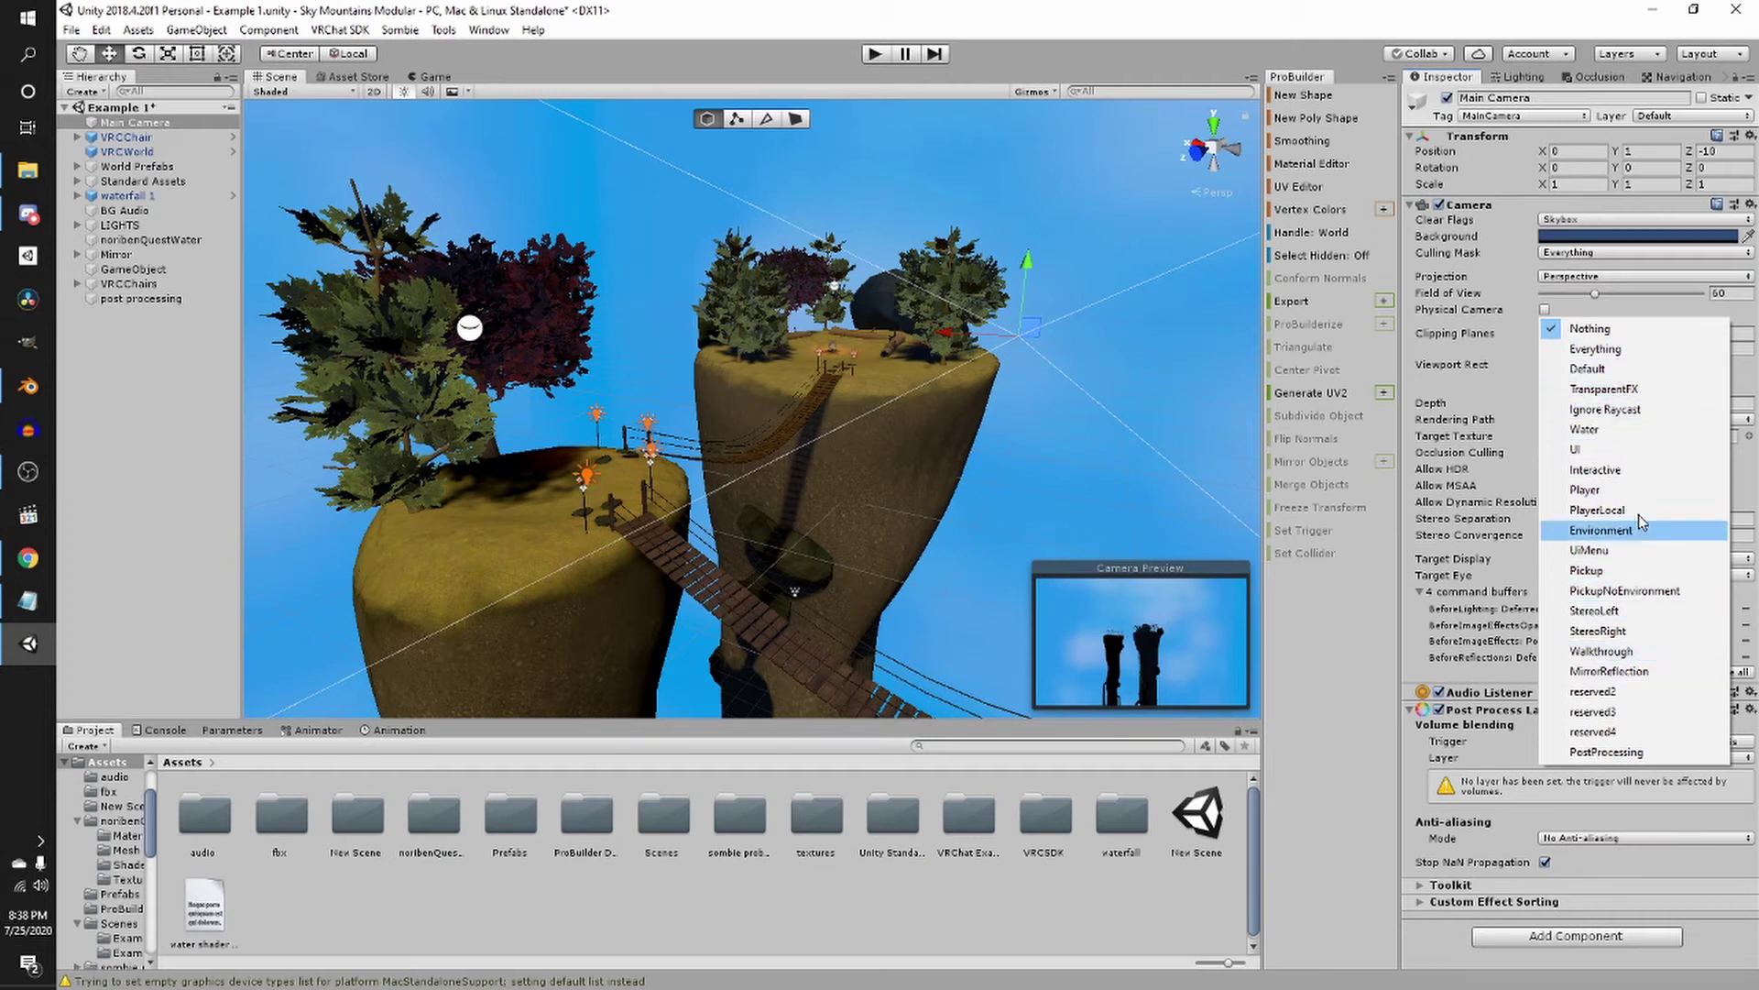
click(1586, 429)
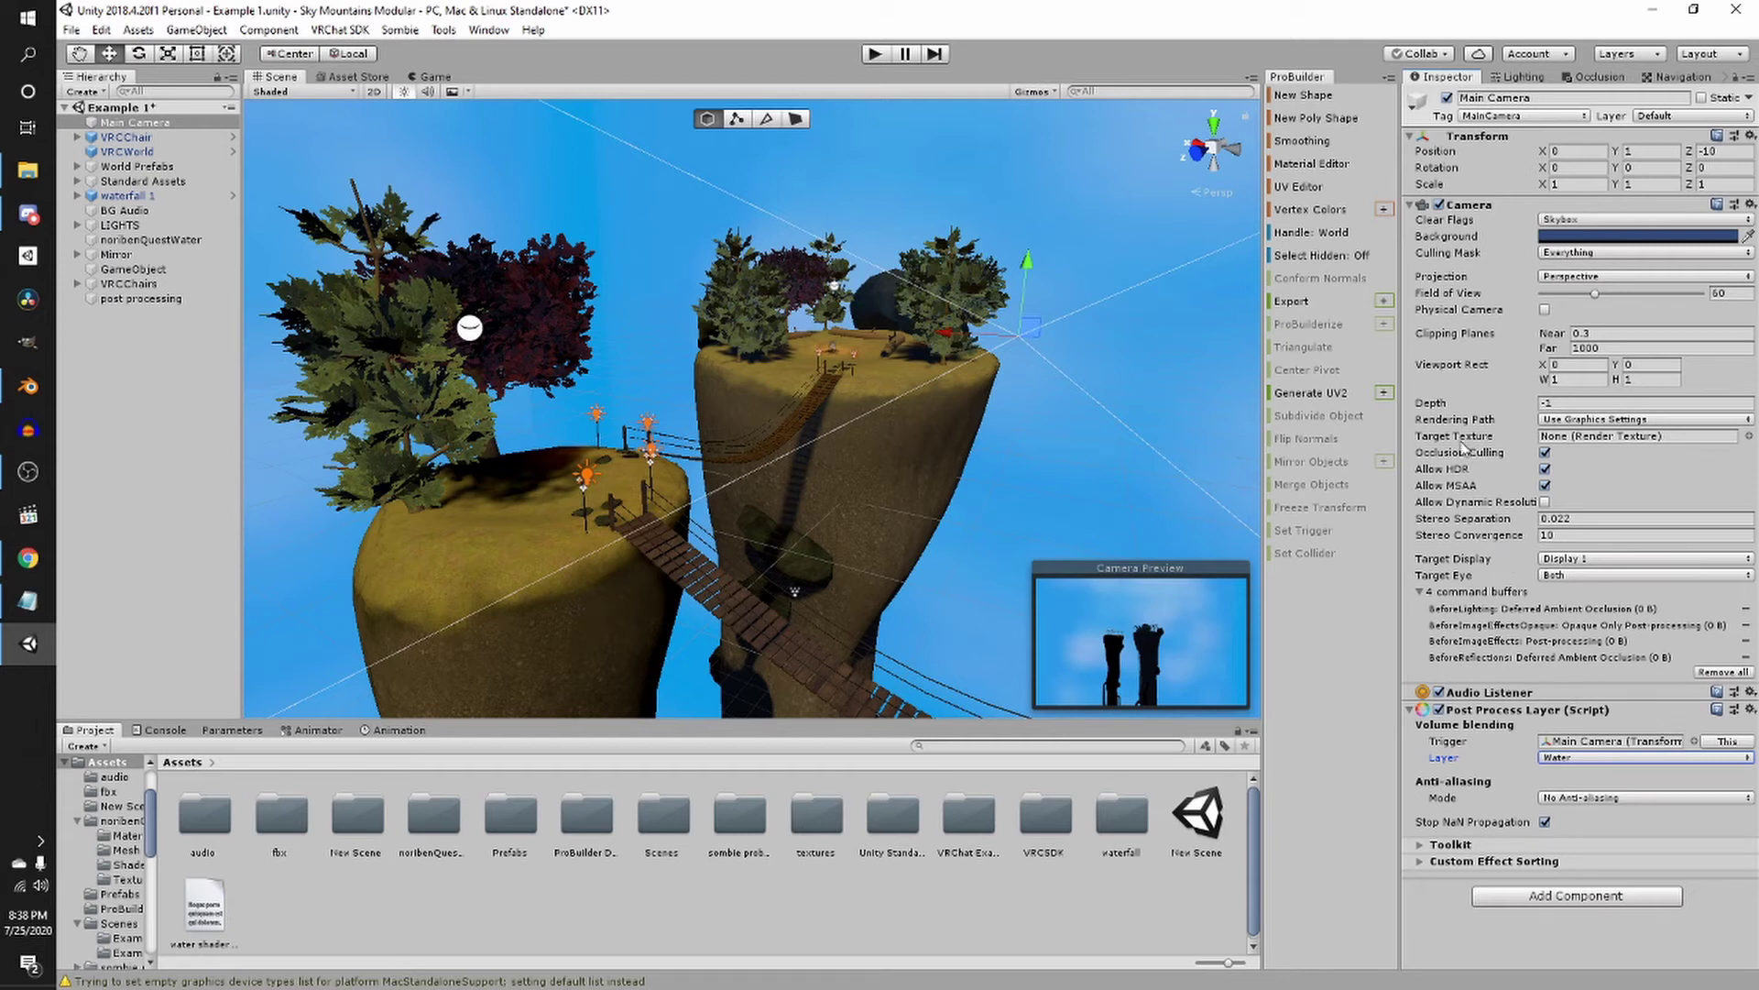
Assign the Main Camera as the Reference Camera in VRCWorld's scene descriptor
click(165, 152)
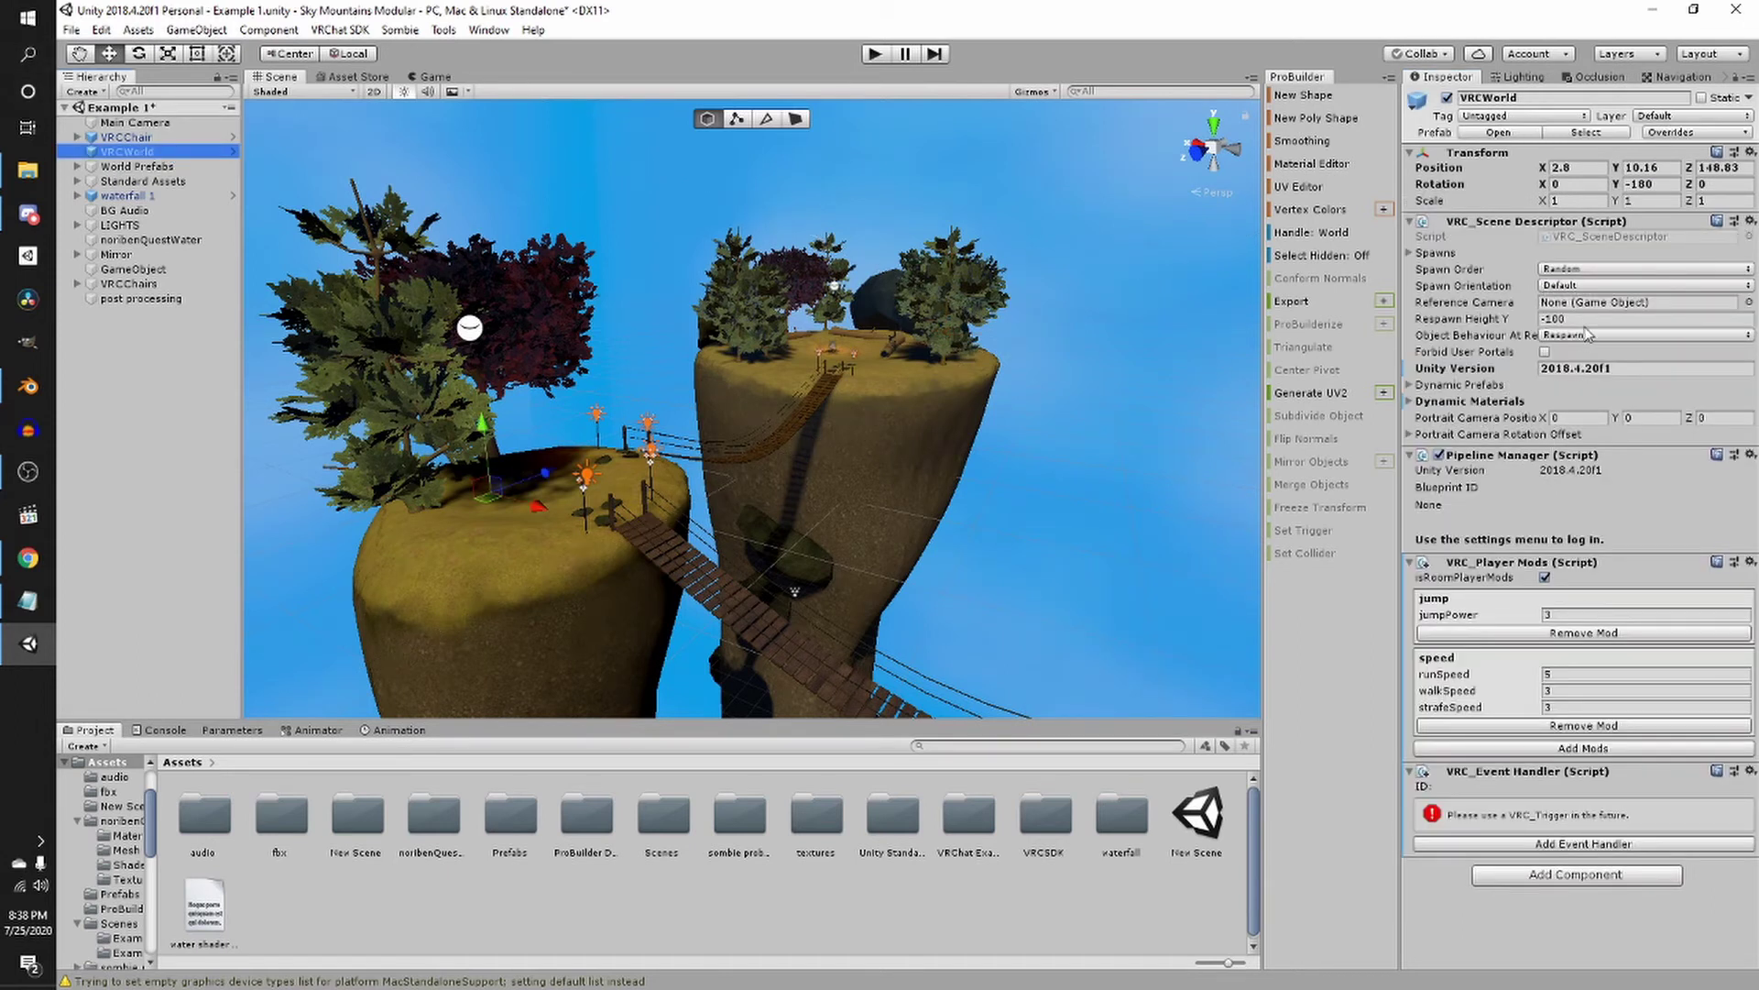
click(1619, 312)
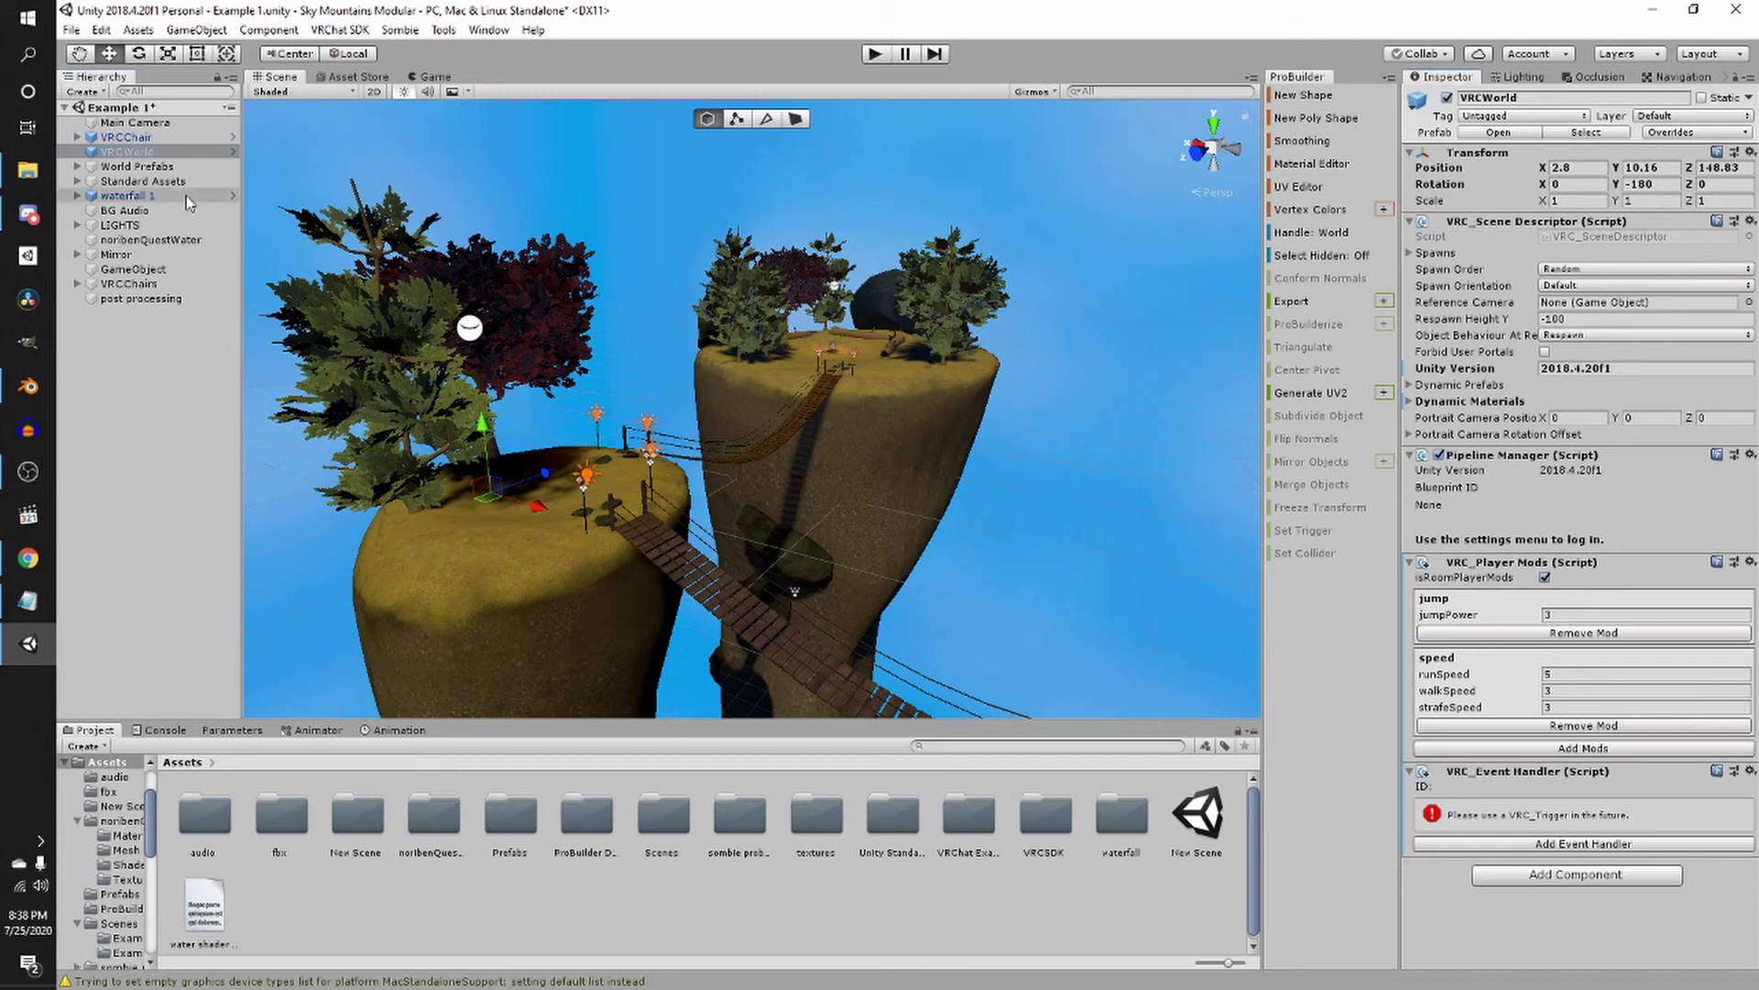
drag(119, 123, 1565, 303)
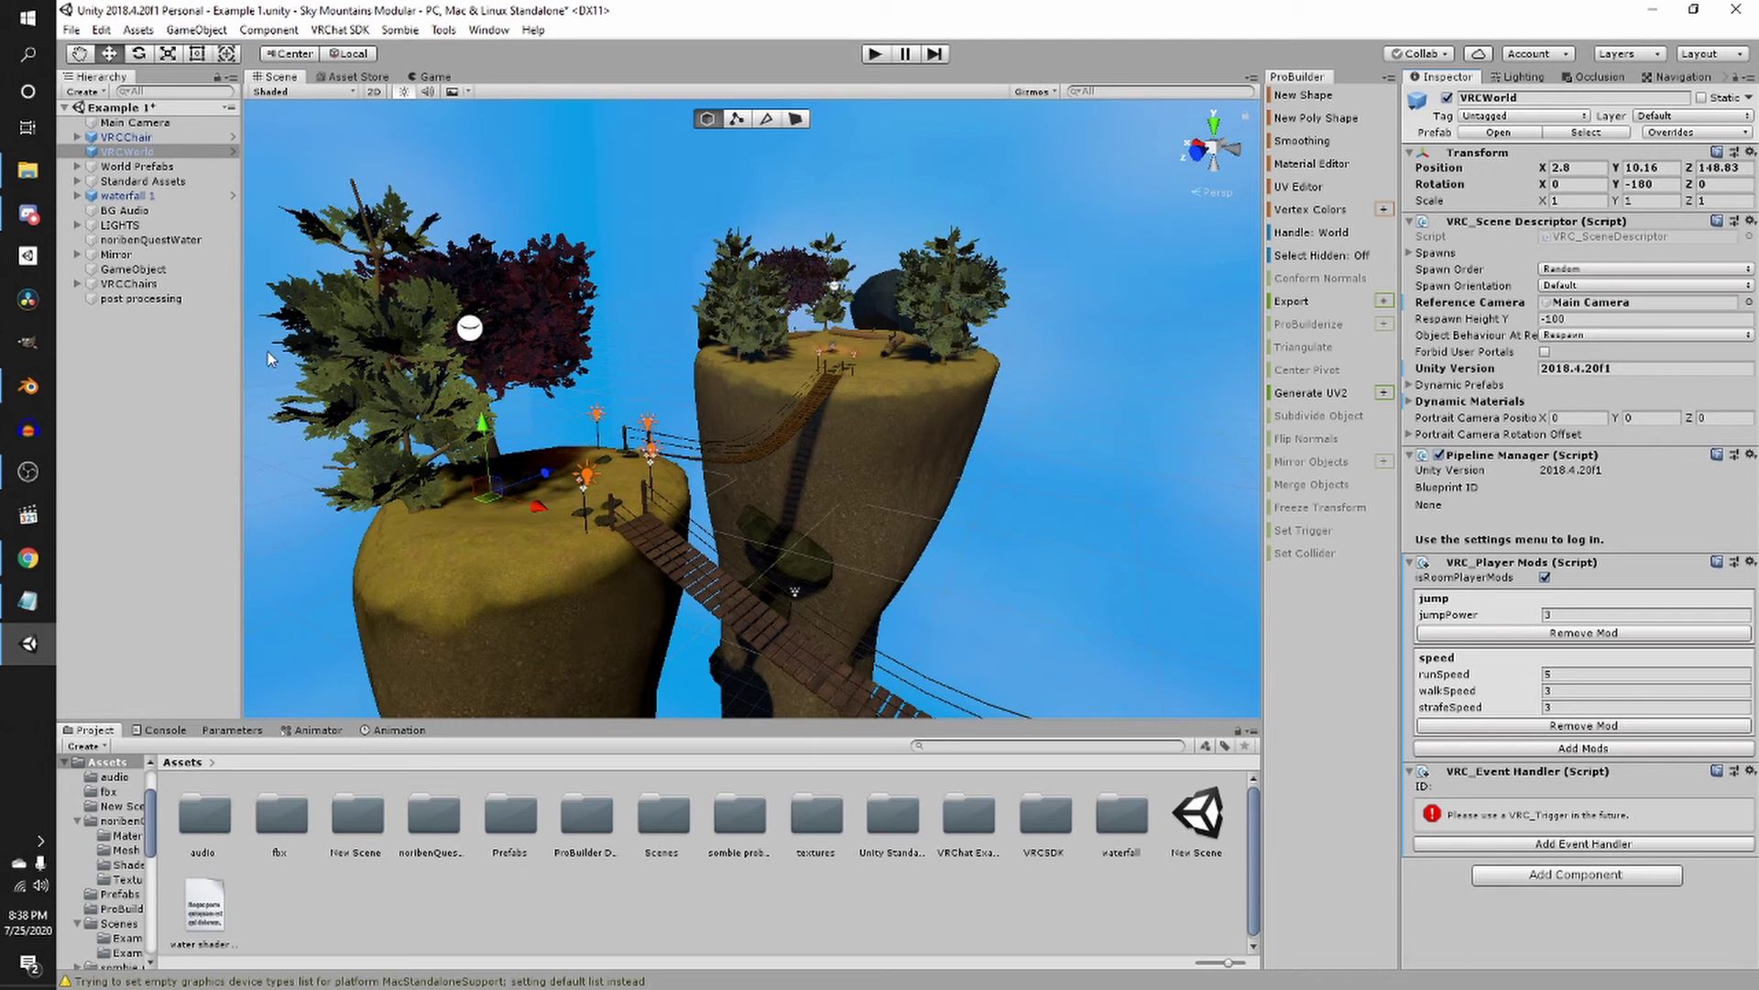
Add a Post-process Volume component to the post processing object and make the volume global
click(121, 301)
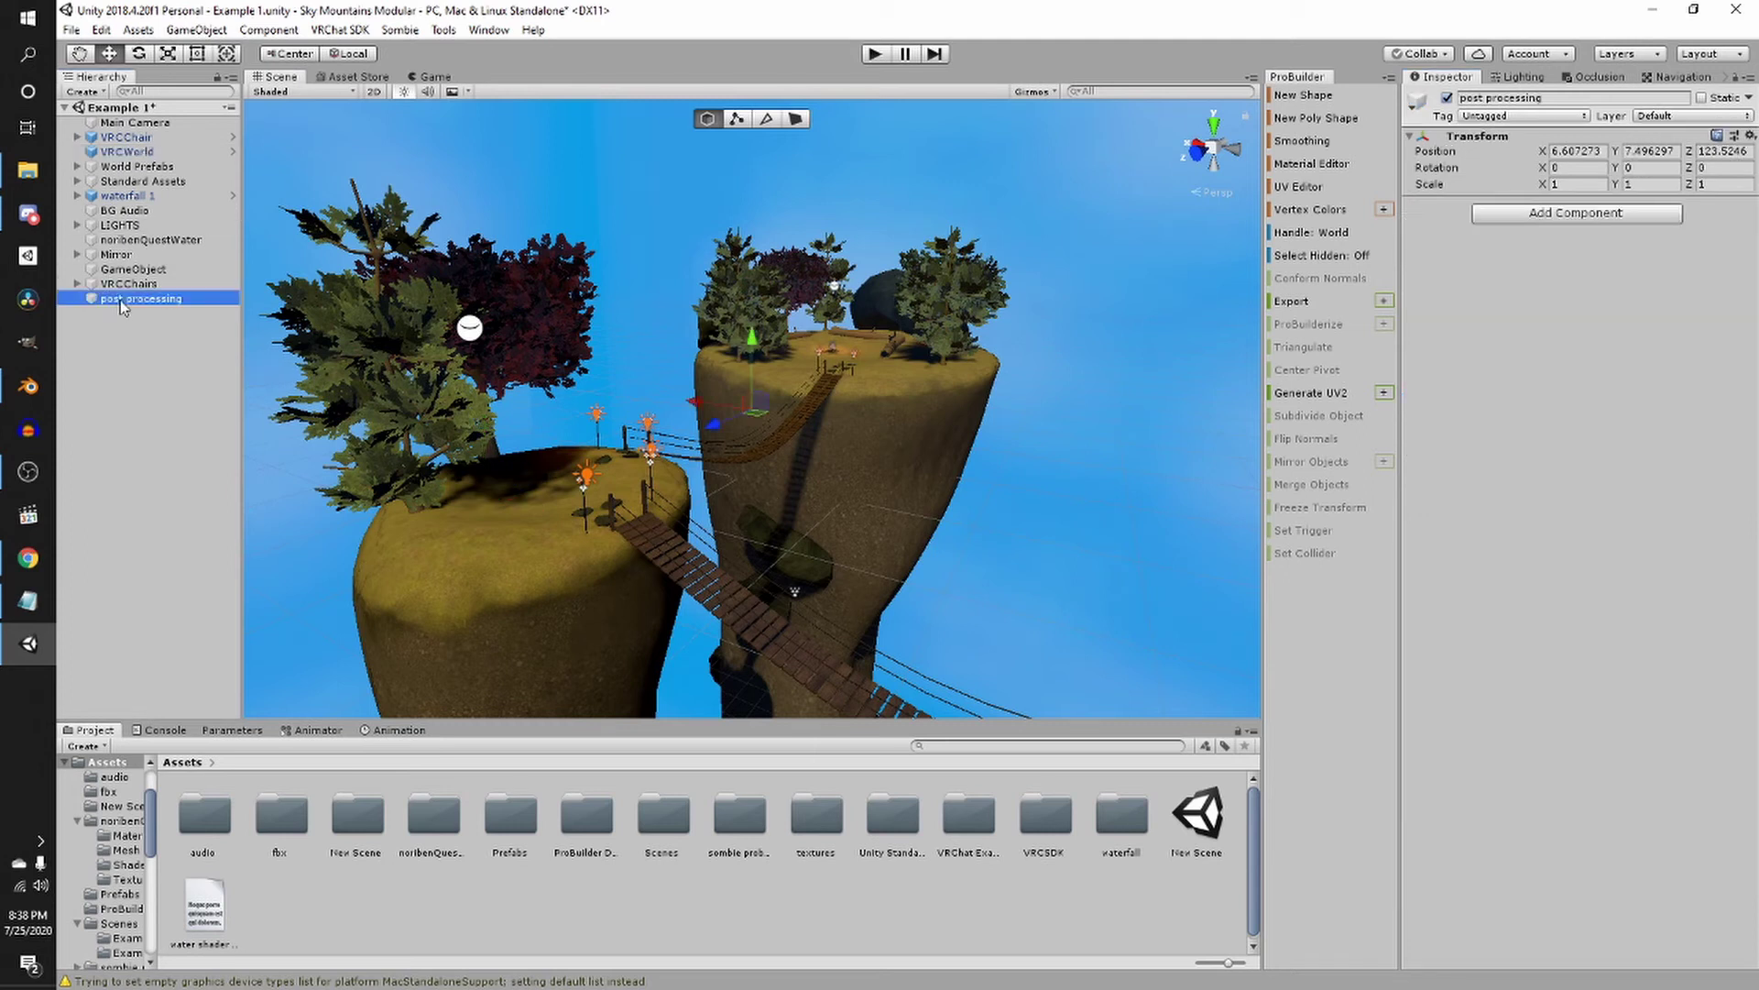
click(1563, 213)
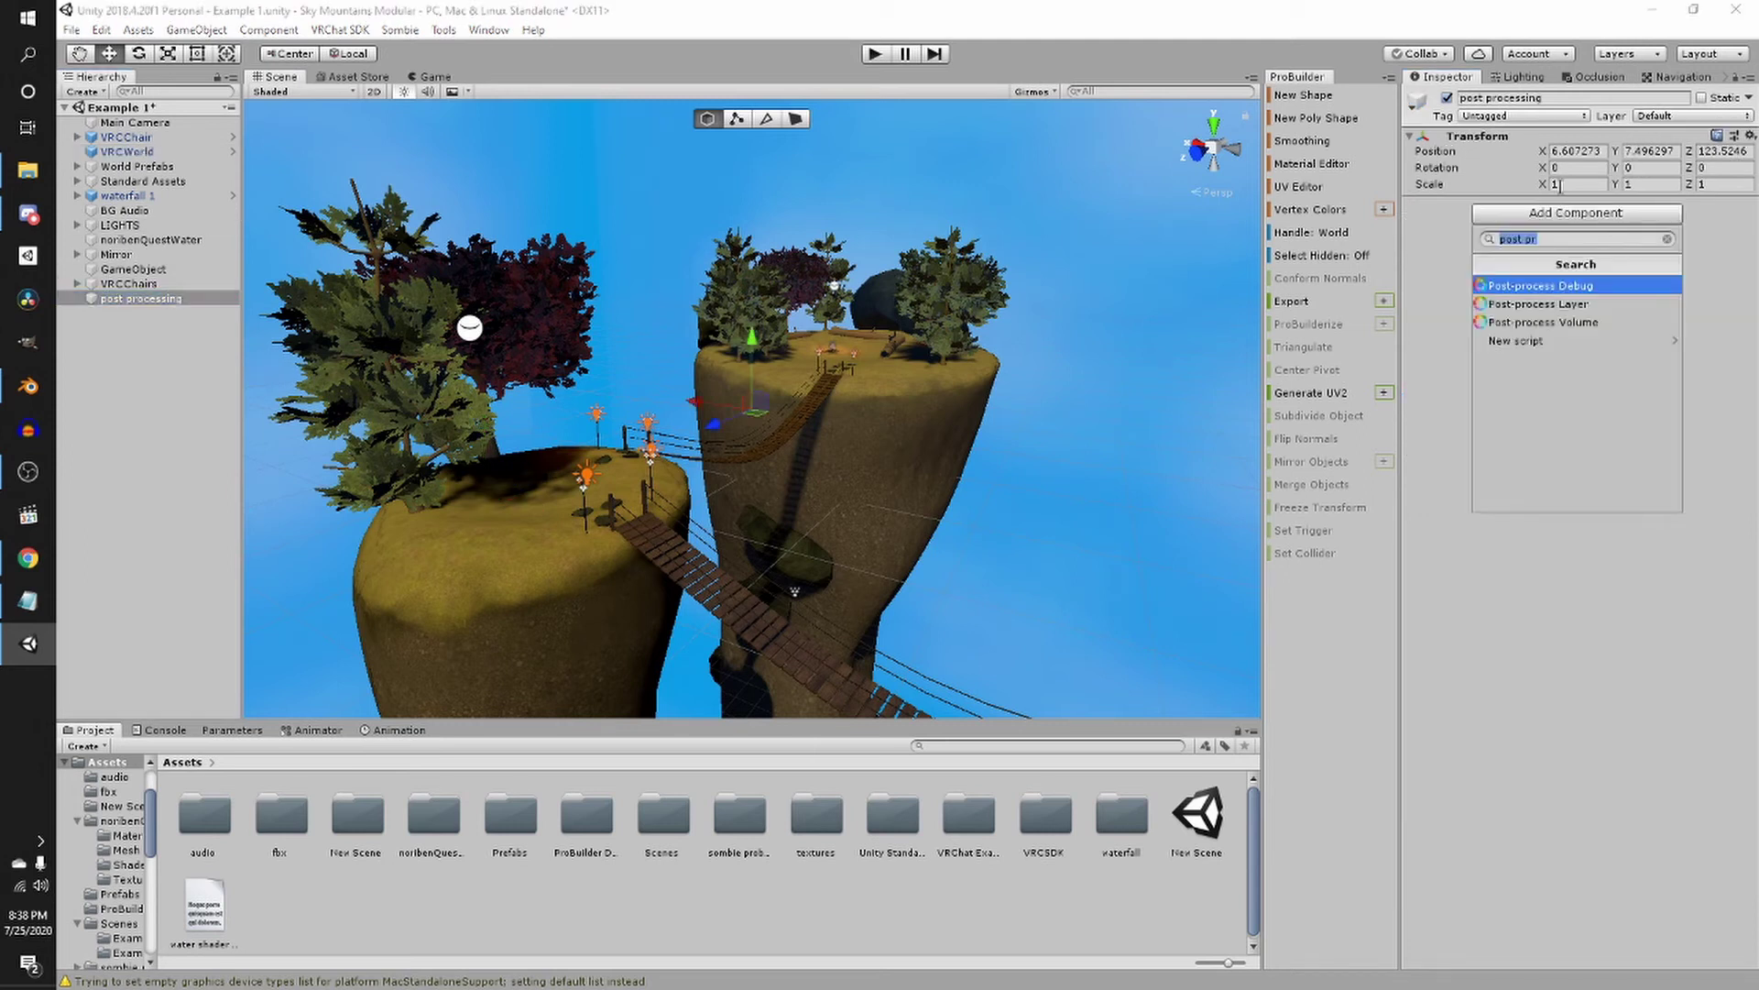
click(1574, 322)
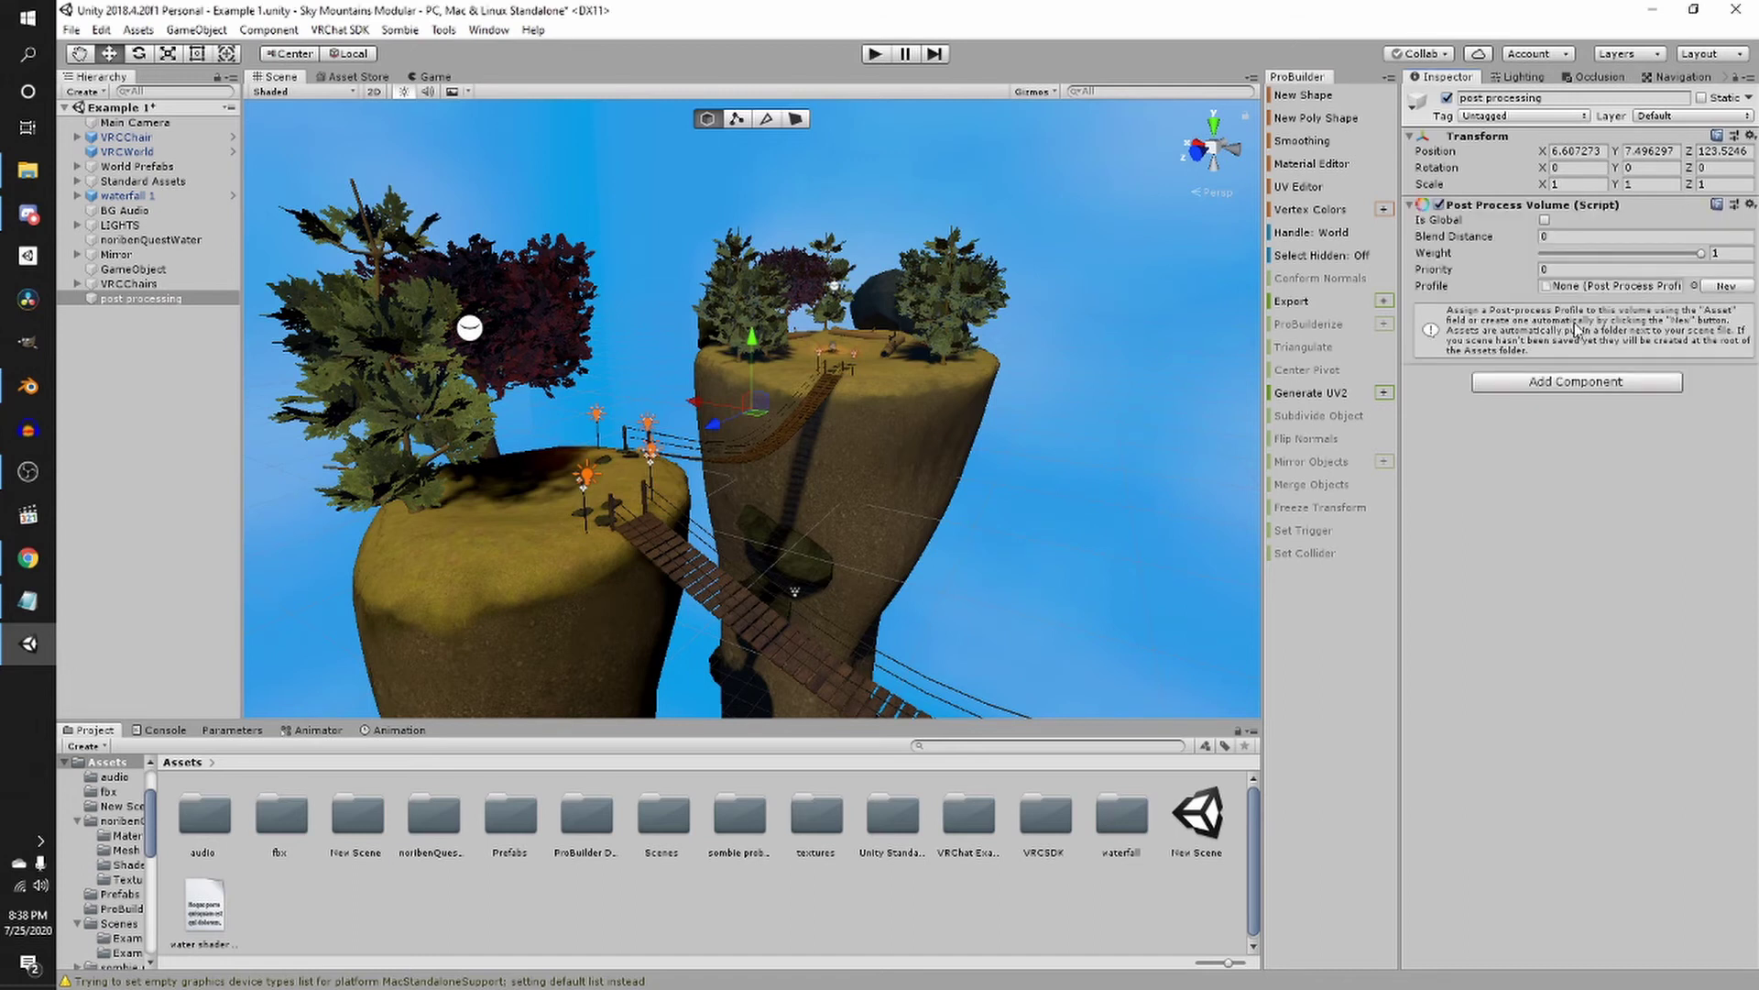
click(1545, 221)
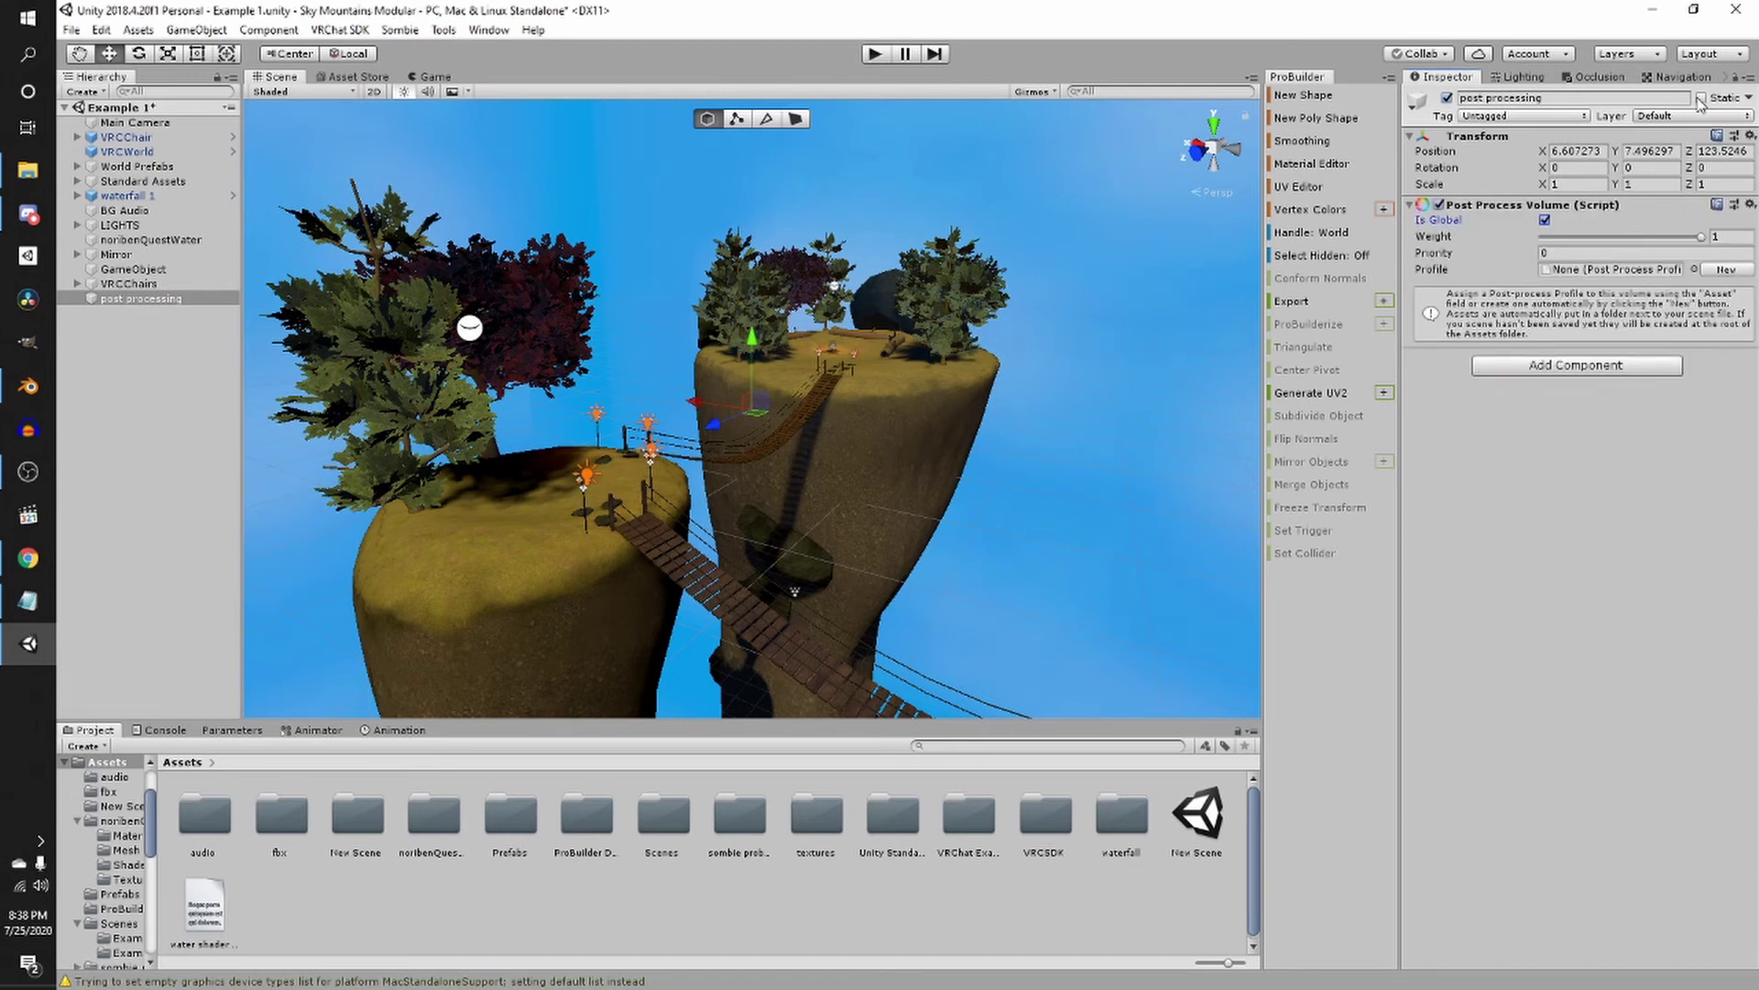
Assign the post processing object to the Water layer and create a new profile for its Post Process Volume
click(1667, 116)
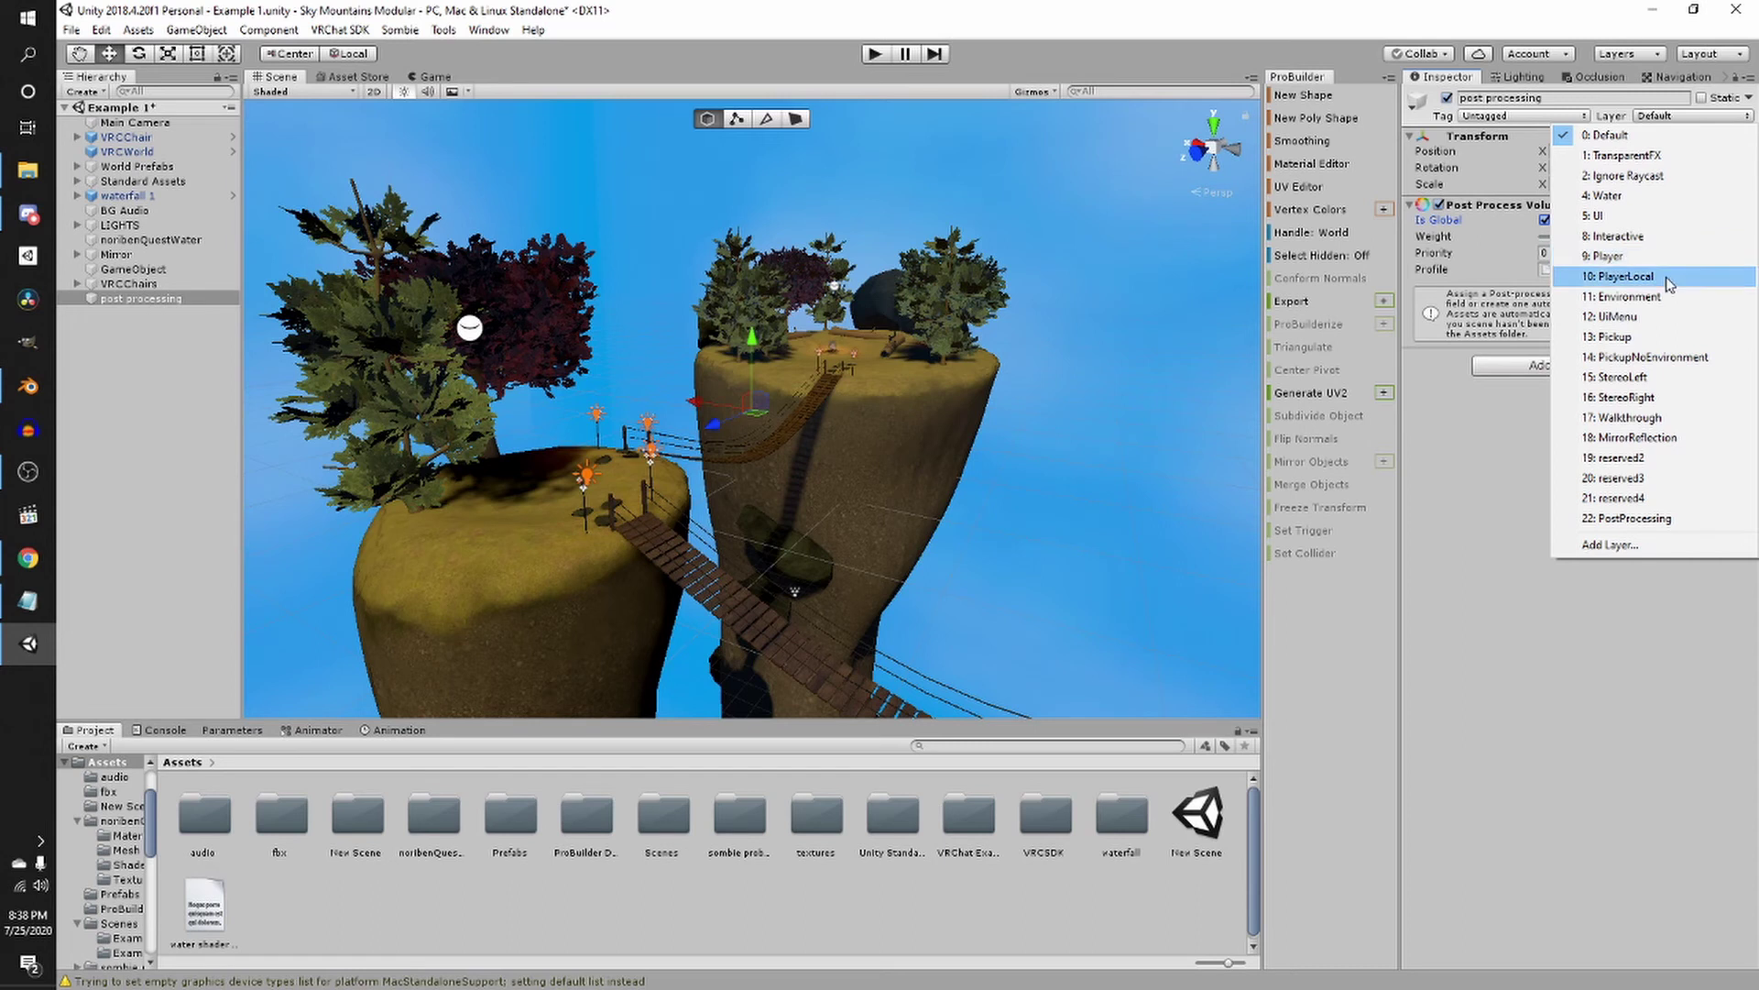
click(1646, 197)
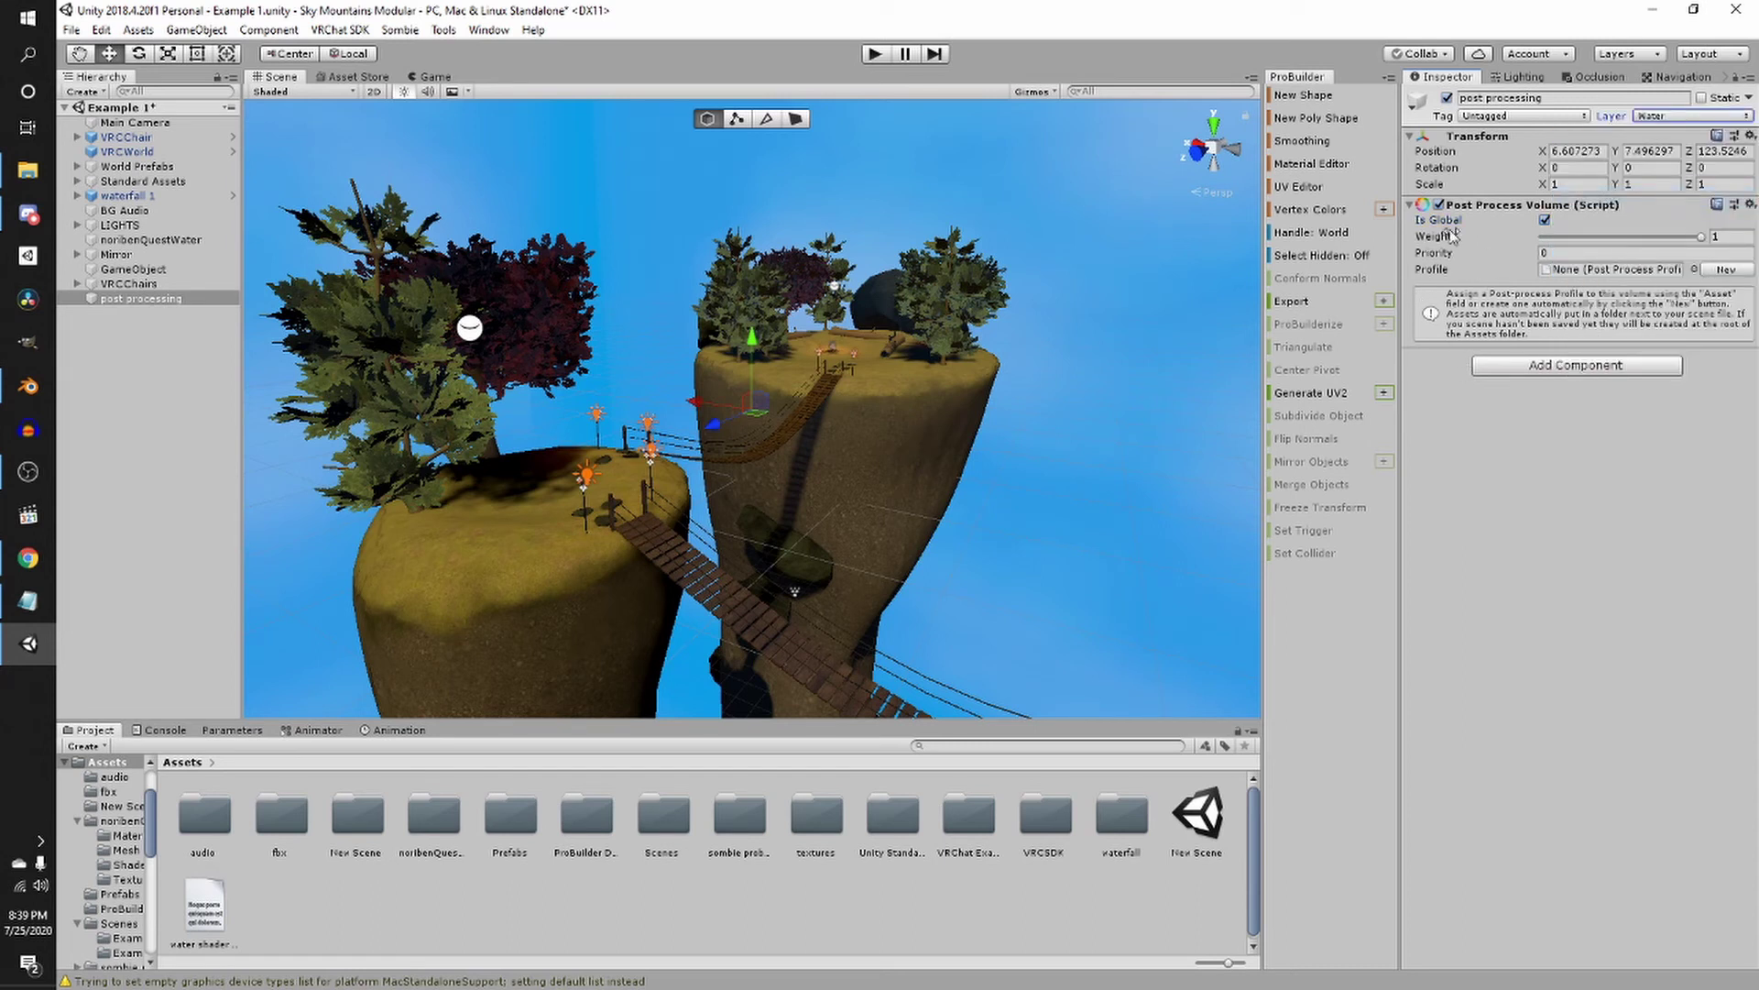
click(1726, 271)
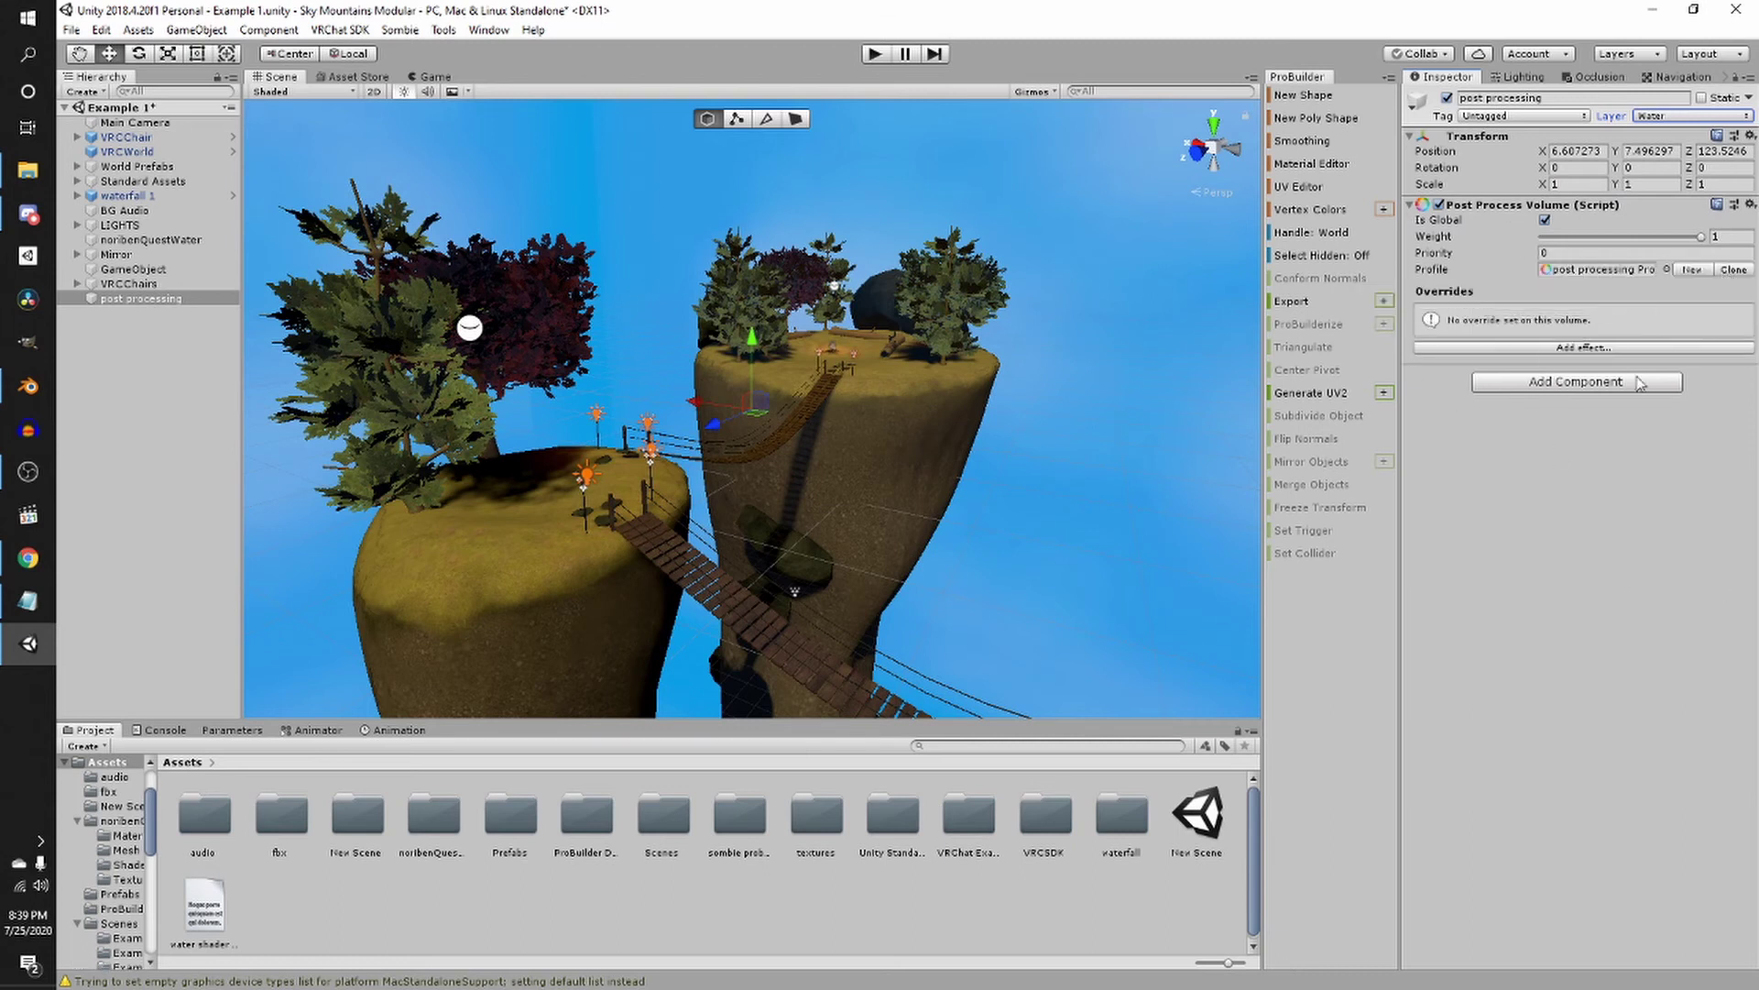
Add a Color Grading effect to the volume's overrides and expand its settings
click(1572, 347)
mouse_move(1627, 360)
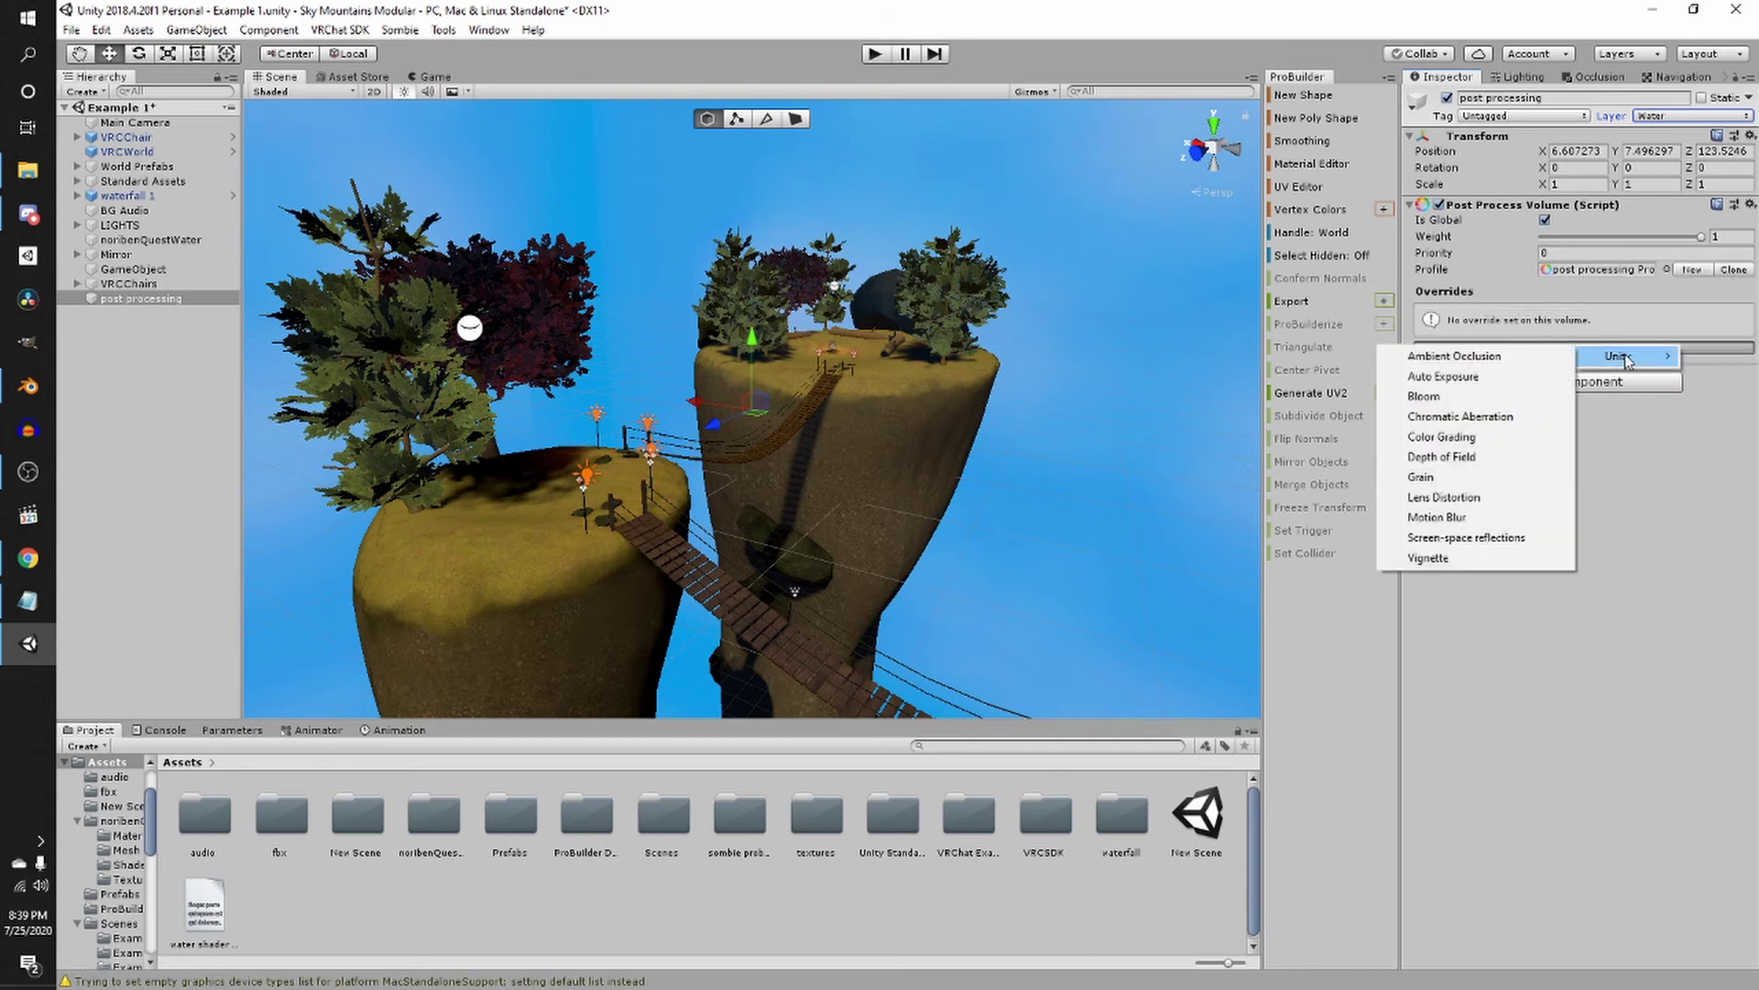
click(1473, 437)
click(1420, 310)
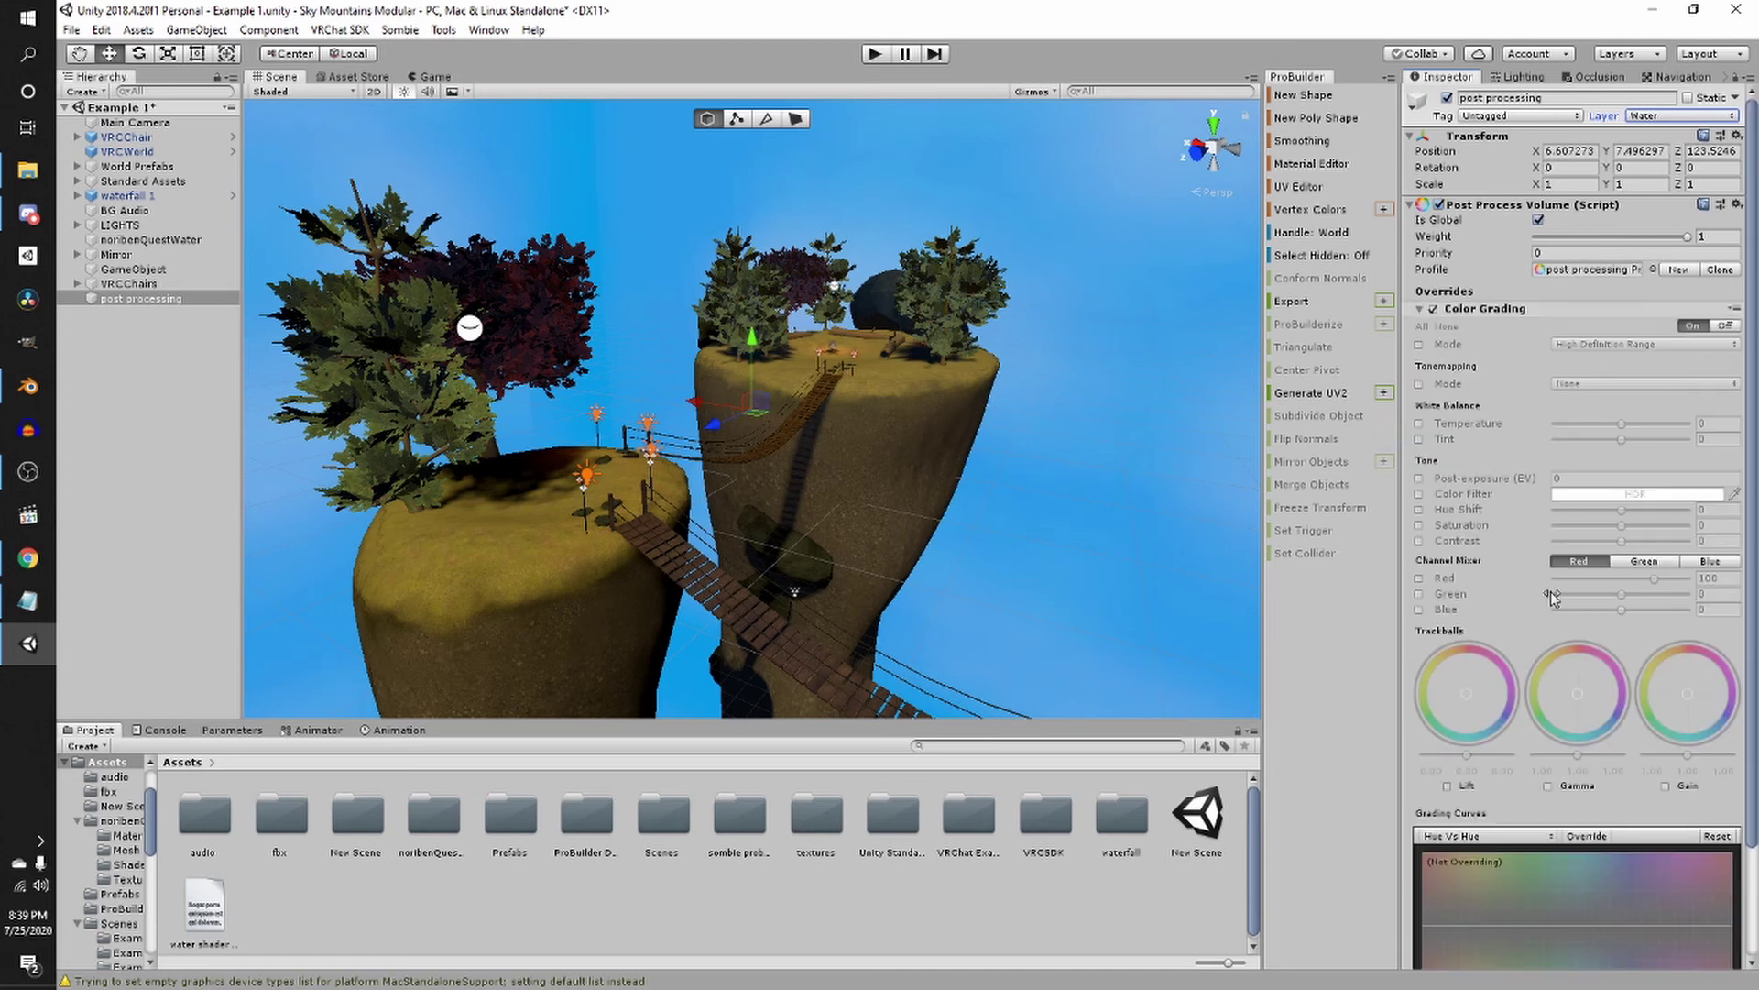
Override the Color Grading red channel mixer with Green at -151 and Blue at 12, and override Saturation with 54
mouse_move(1601, 626)
mouse_down()
mouse_move(1674, 633)
mouse_move(1585, 604)
mouse_move(1635, 603)
mouse_move(1574, 612)
mouse_up()
click(1419, 593)
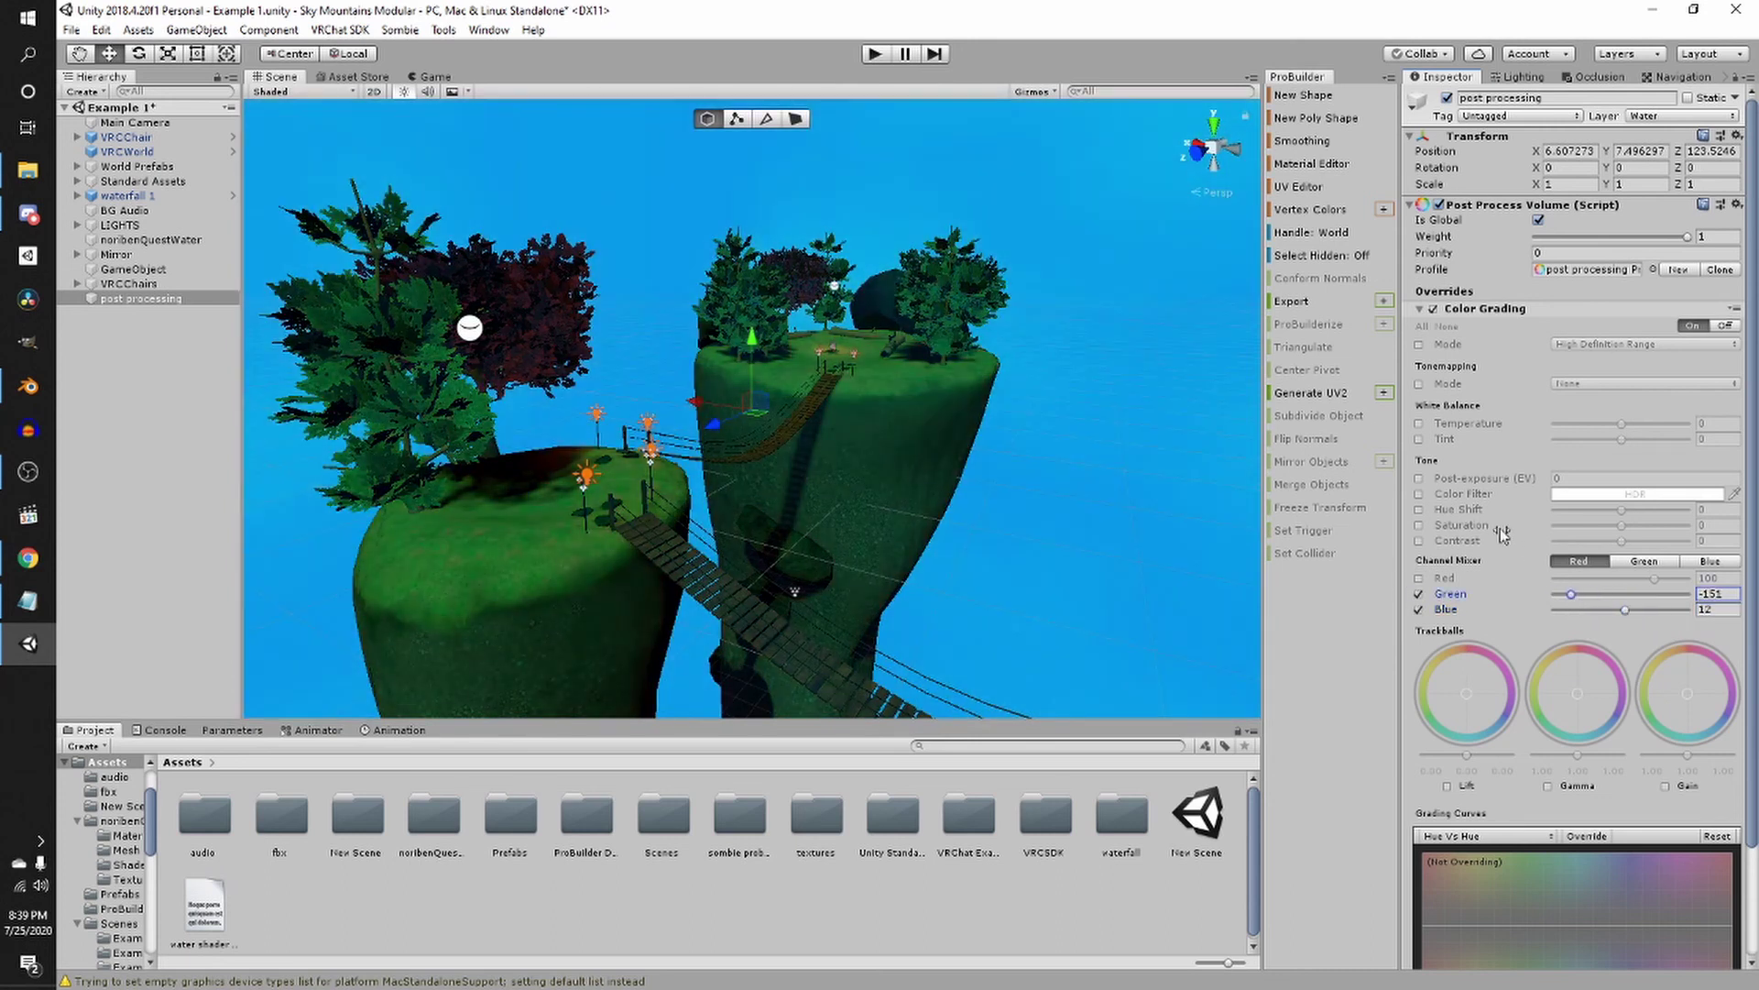
click(1420, 525)
drag(1621, 525, 1653, 527)
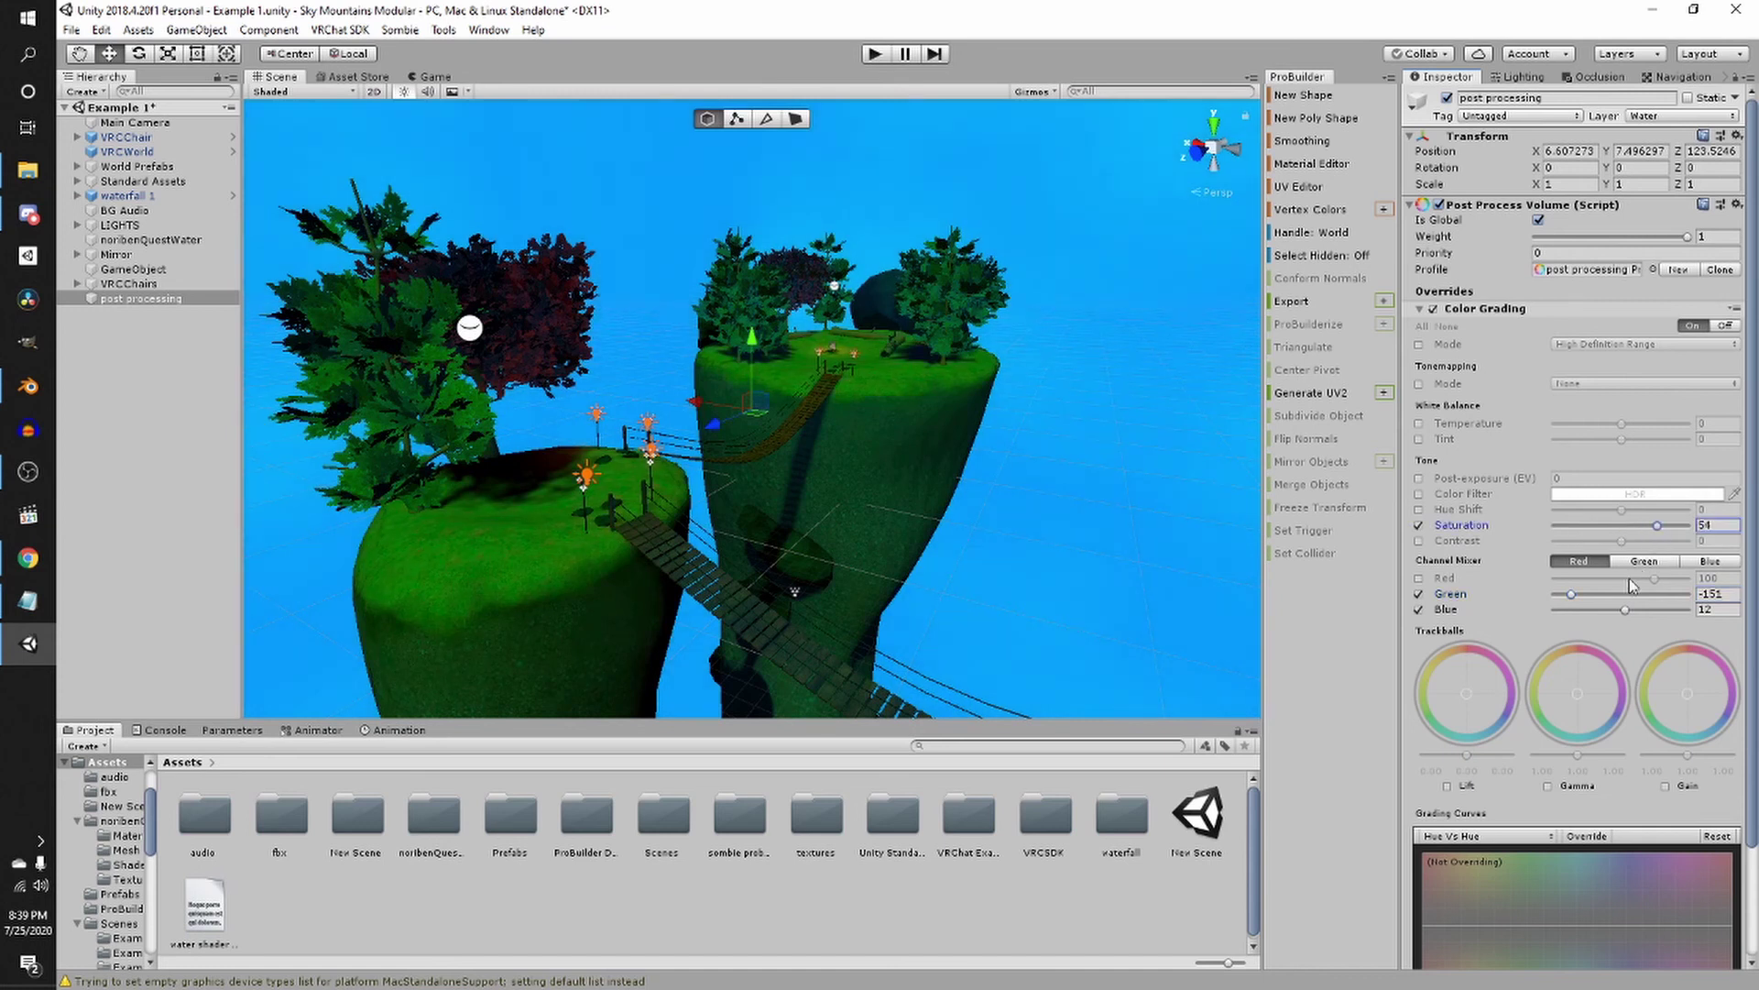
Set the red channel mixer's Green and Blue to 0 and the Color Grading Saturation to 25
text(0)
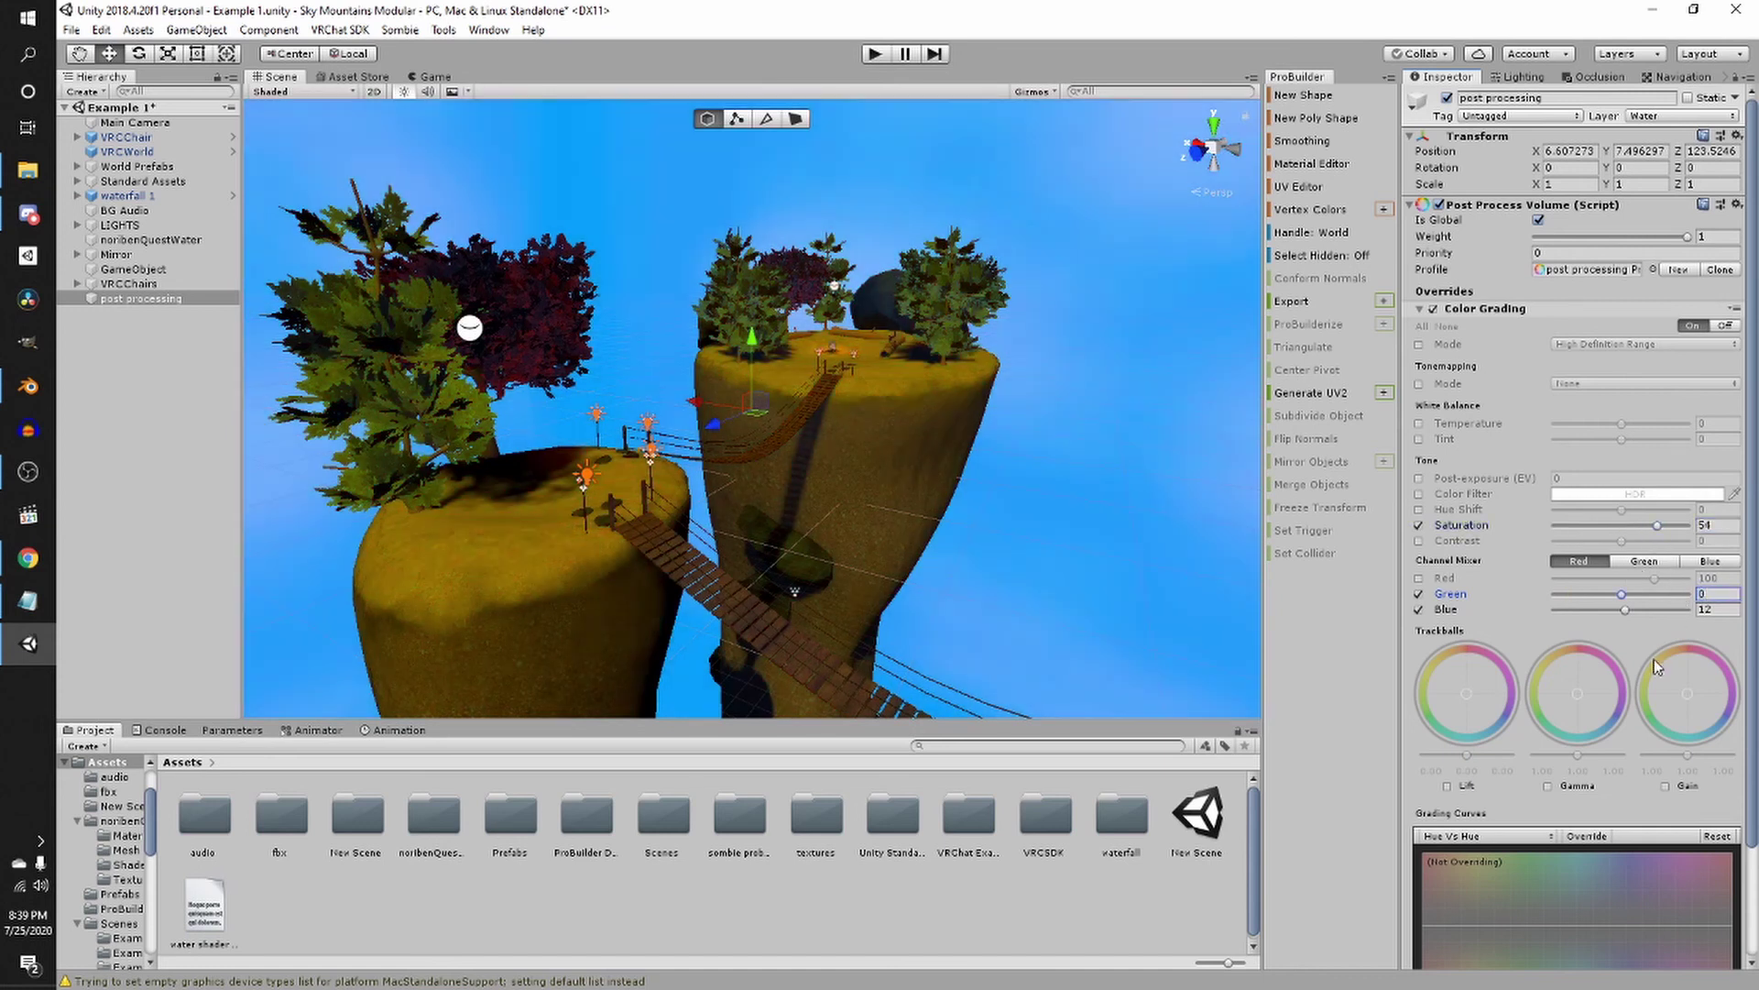
click(1714, 609)
text(0)
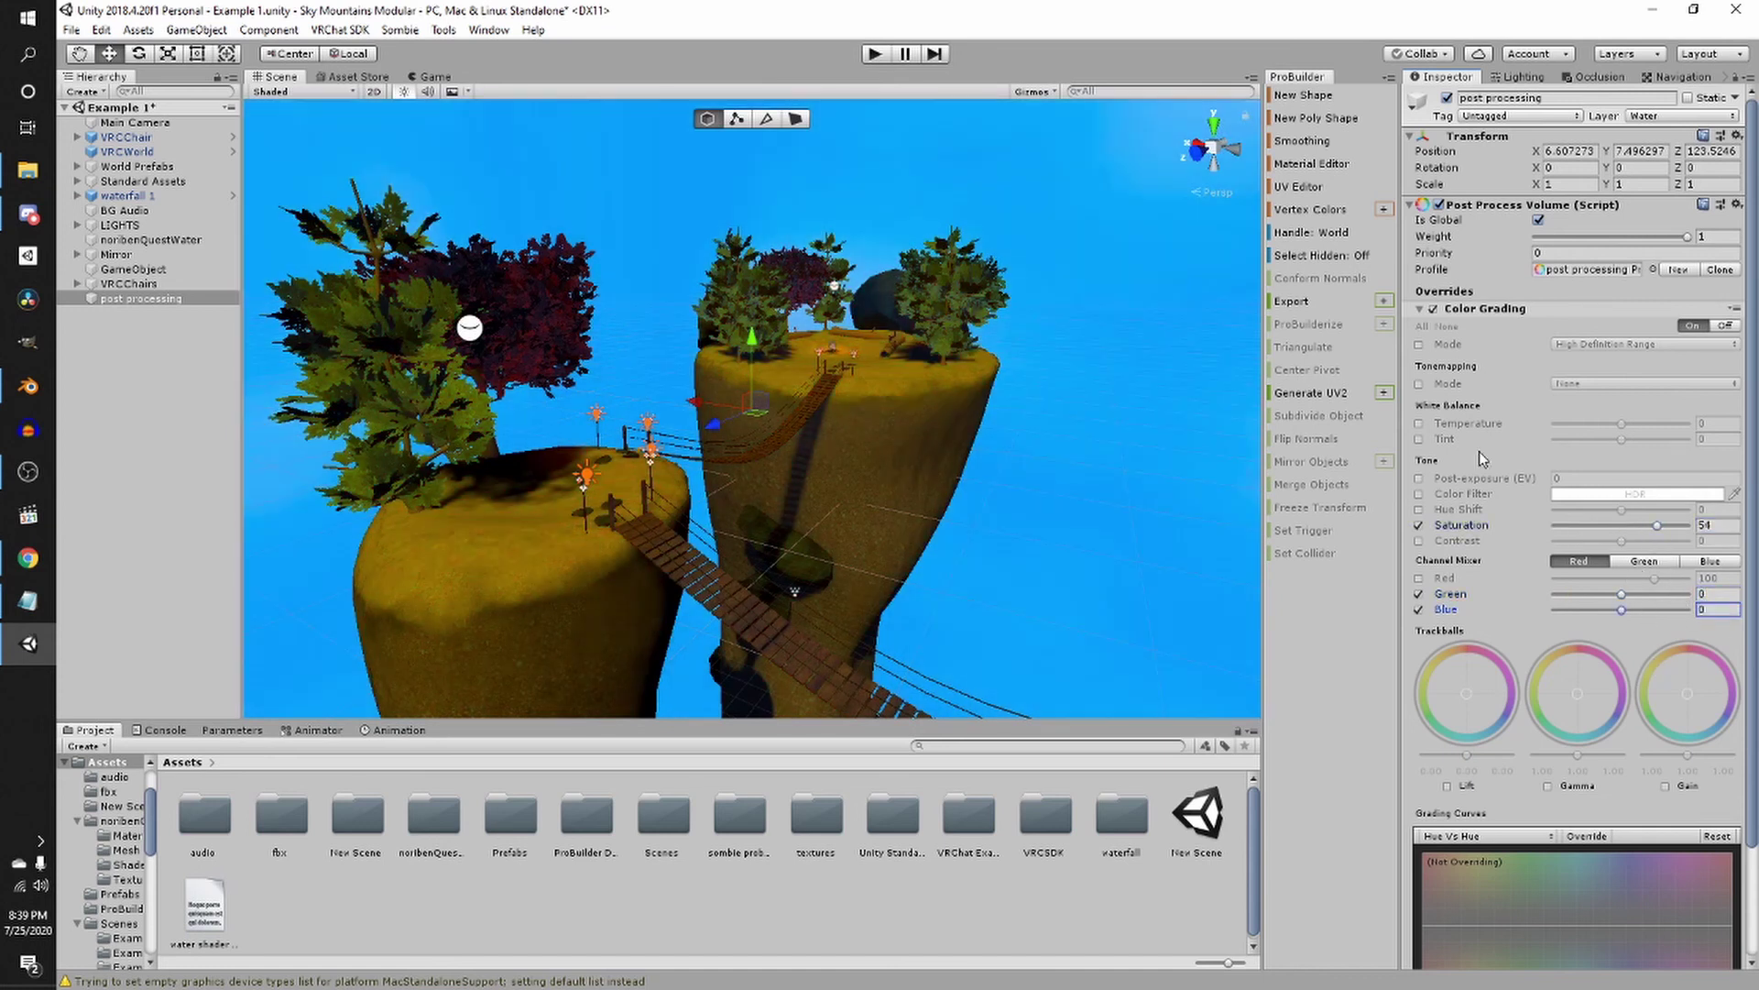
drag(1657, 525, 1637, 558)
alt+drag(1082, 541, 875, 629)
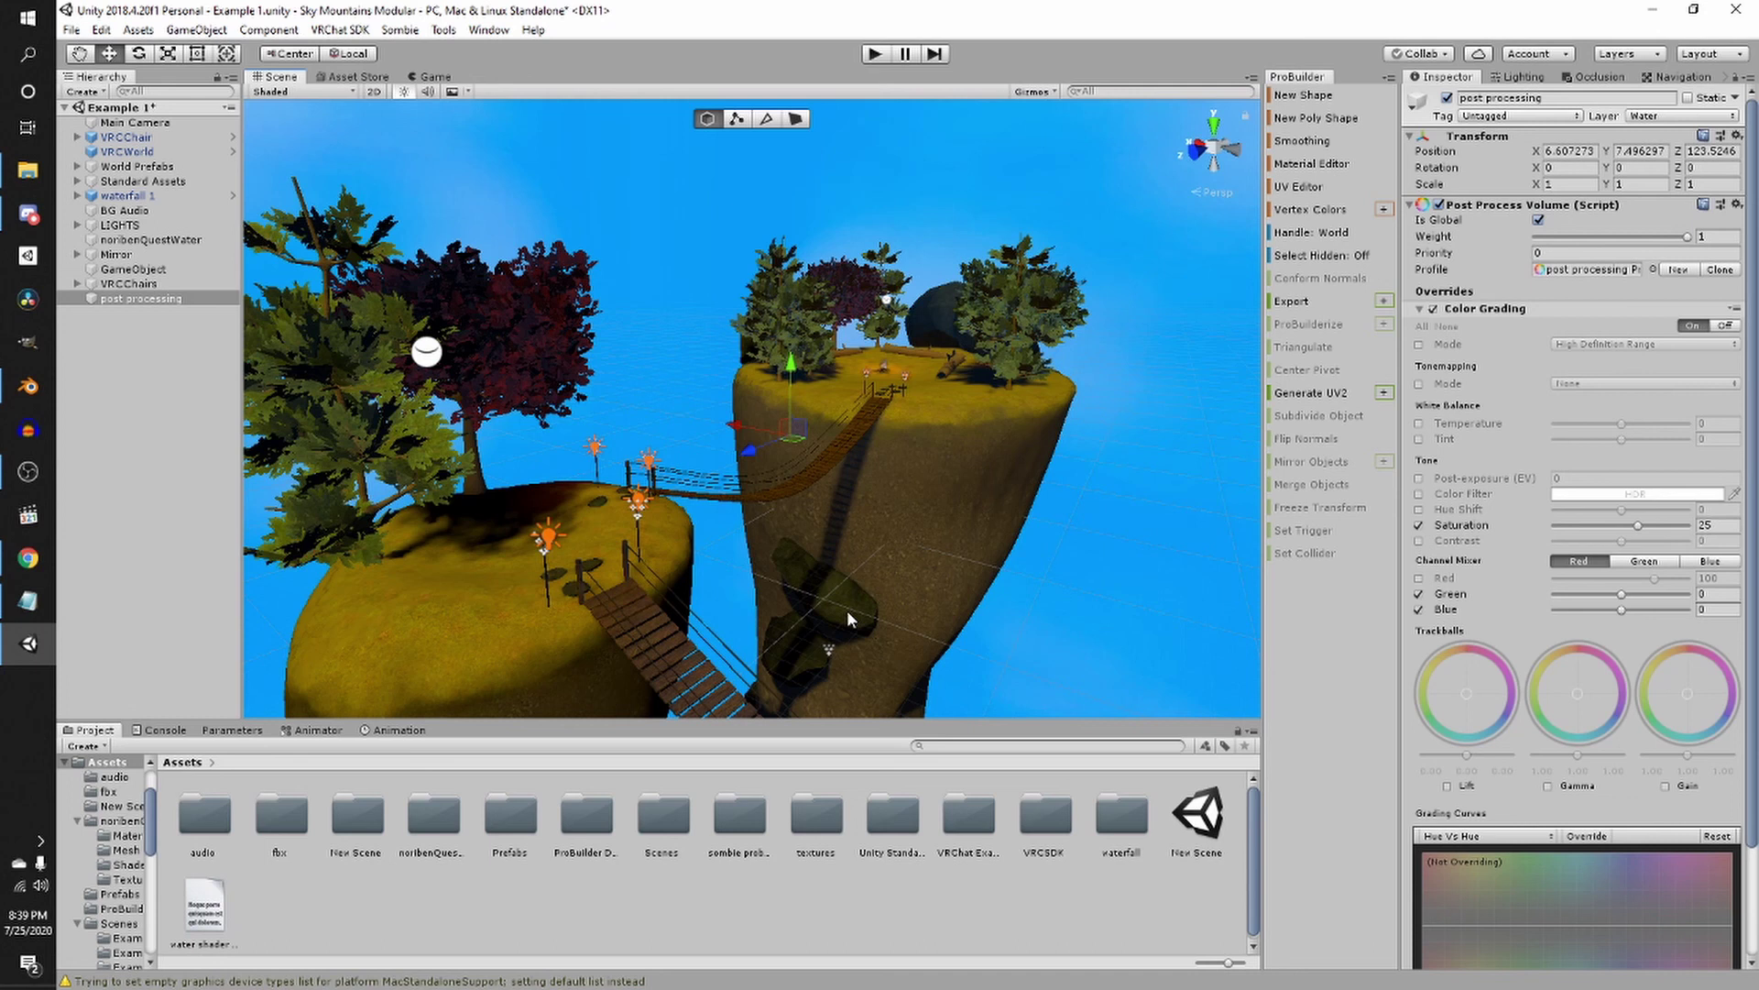
Switch to the browser, examine the Post Processing wiki's explanation of volumes and global scene profiles, and return to Unity
click(27, 557)
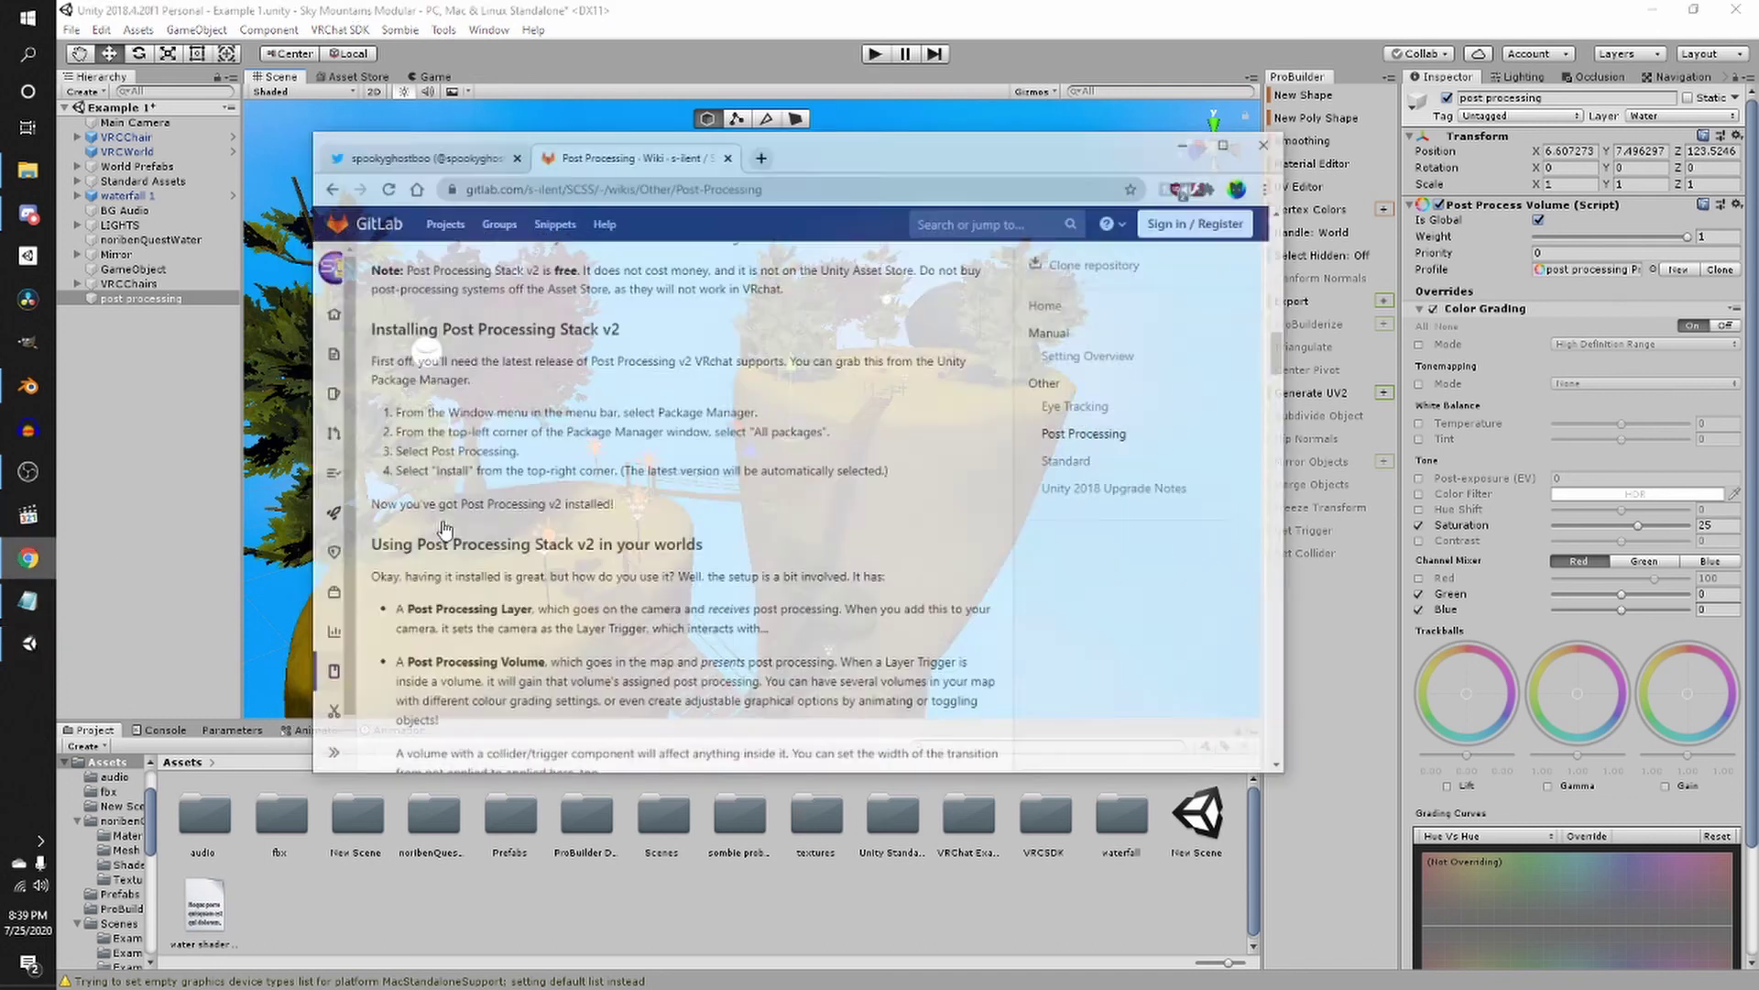
scroll(562, 627, down, 5)
scroll(562, 627, up, 1)
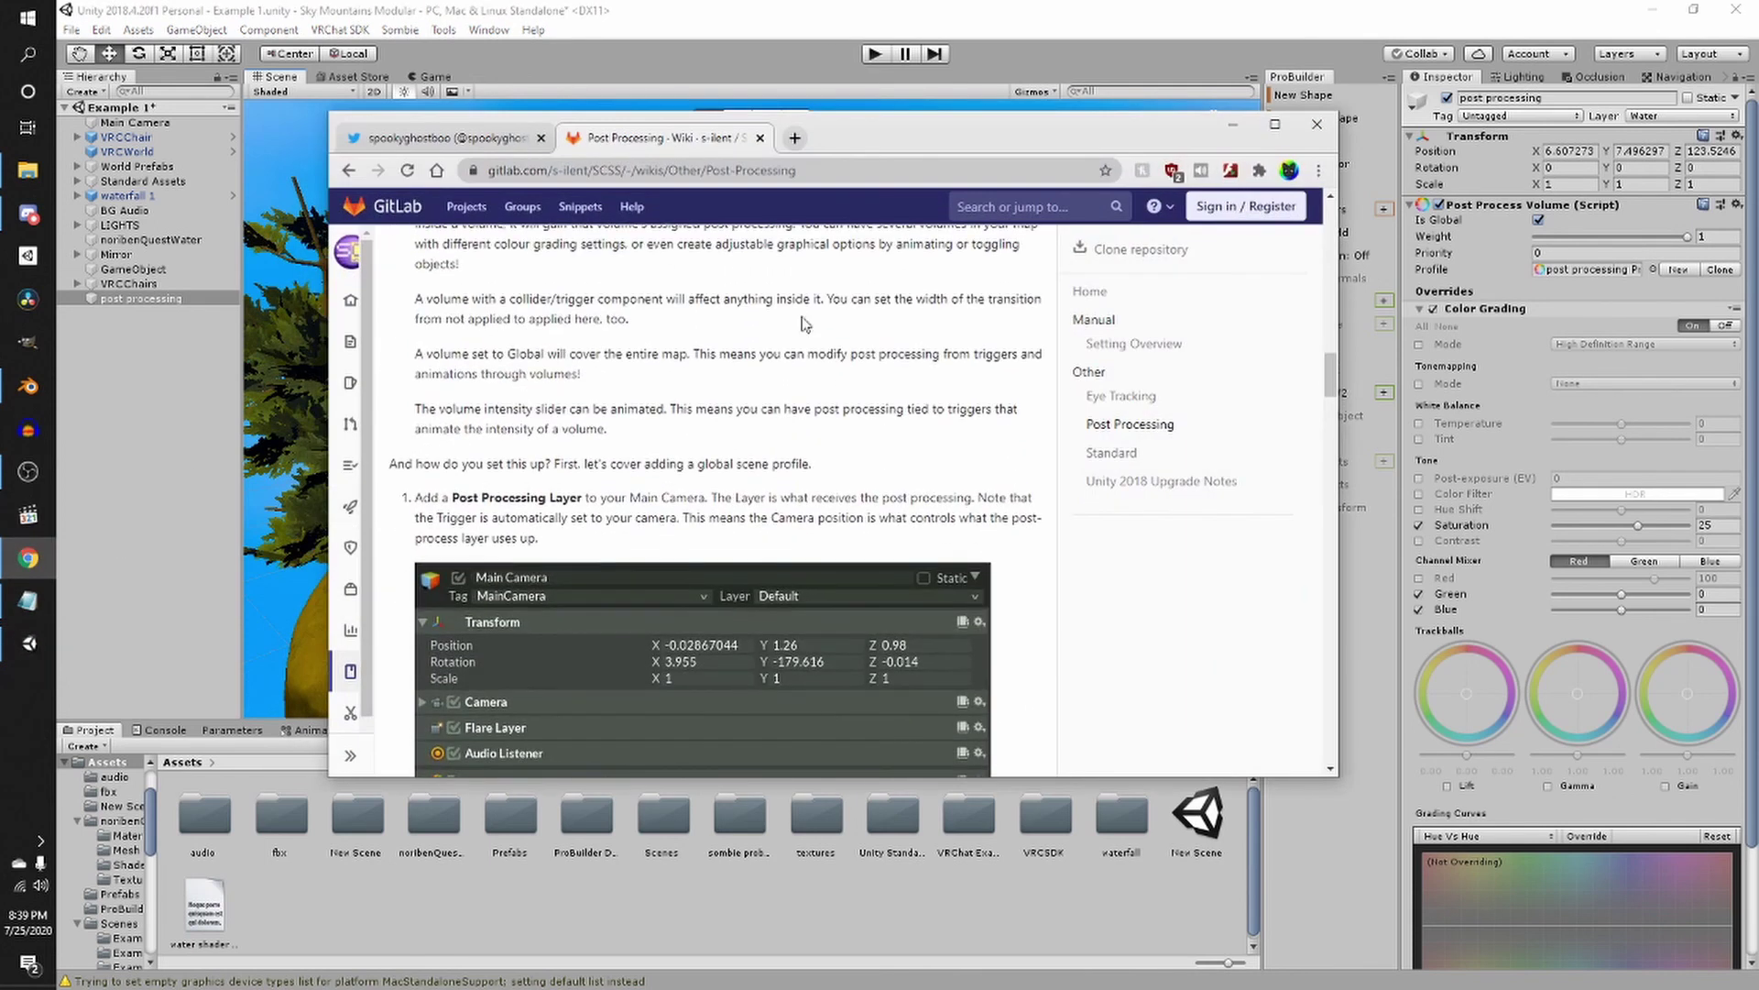
click(1233, 125)
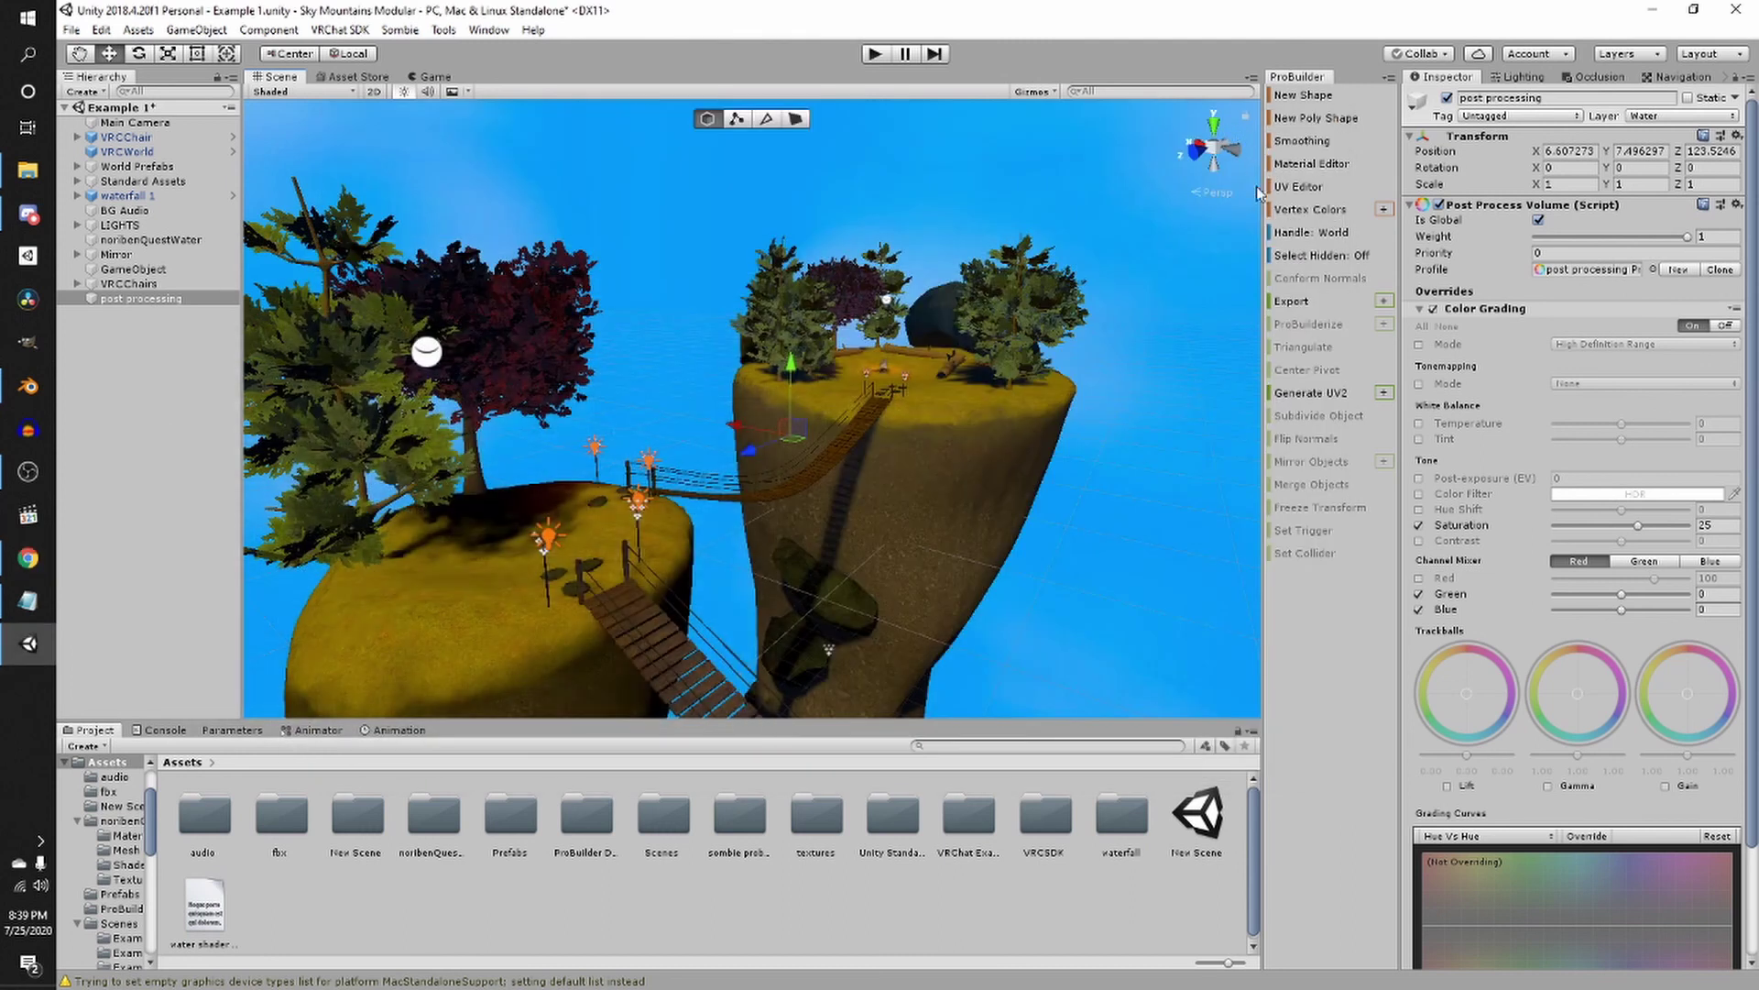
scroll(898, 388, down, 2)
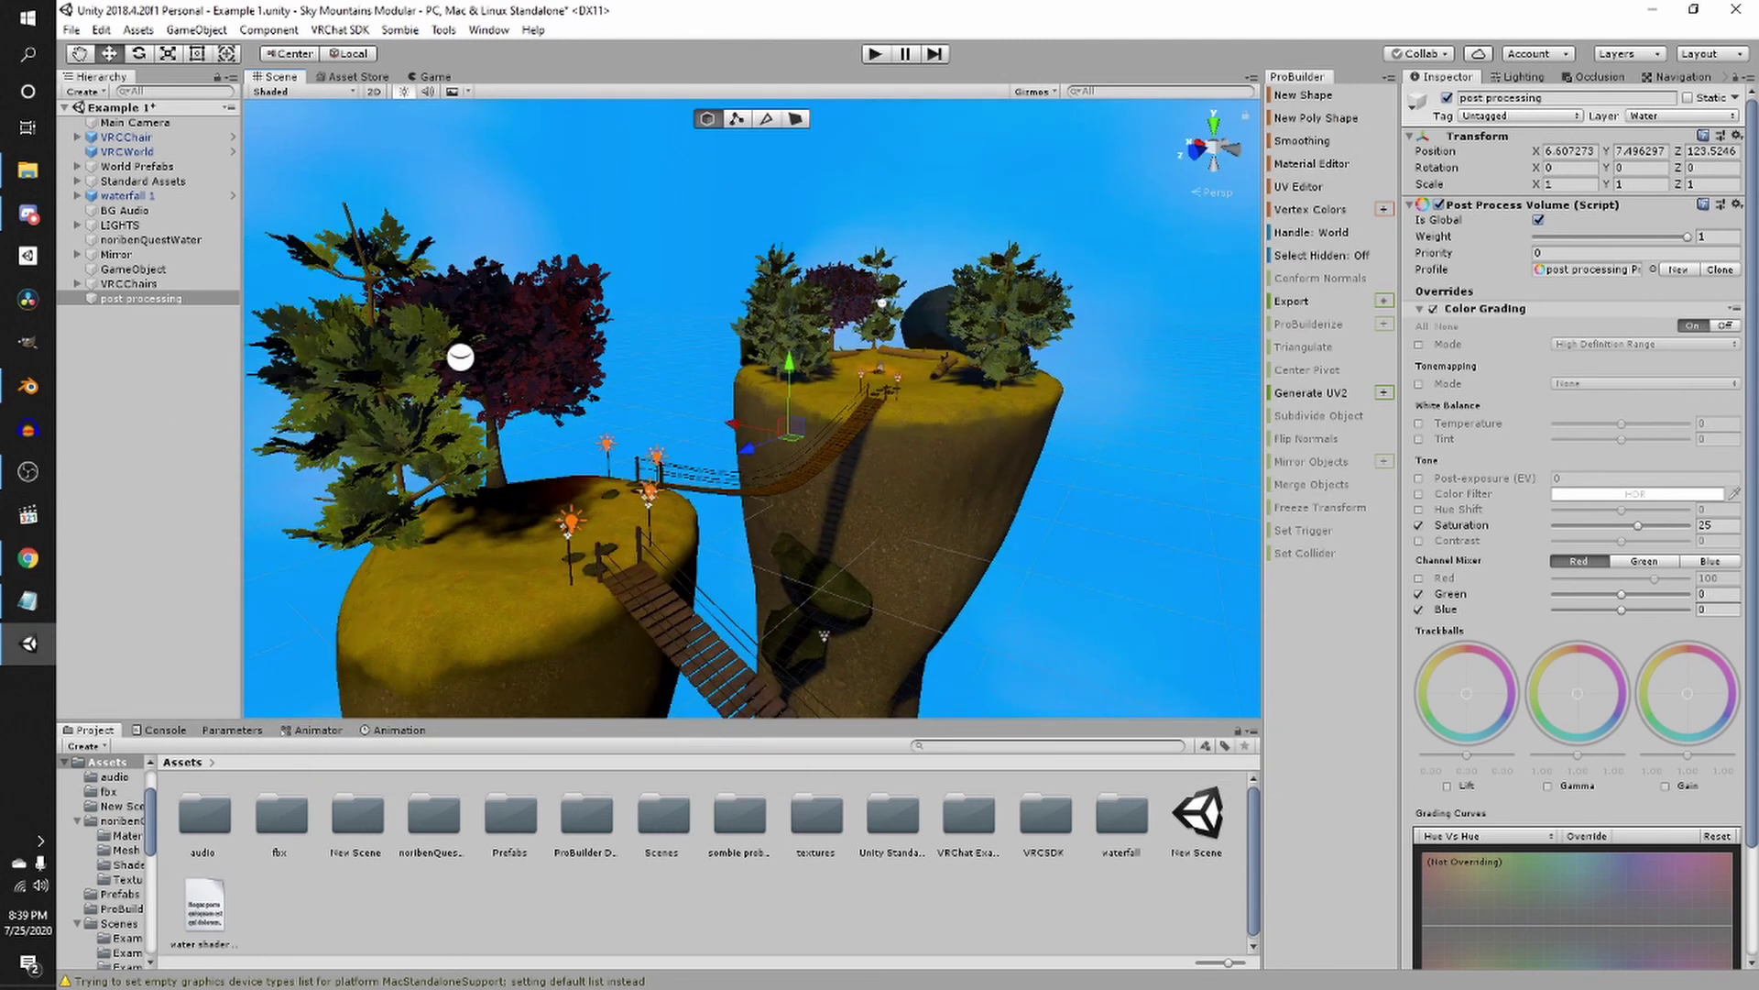